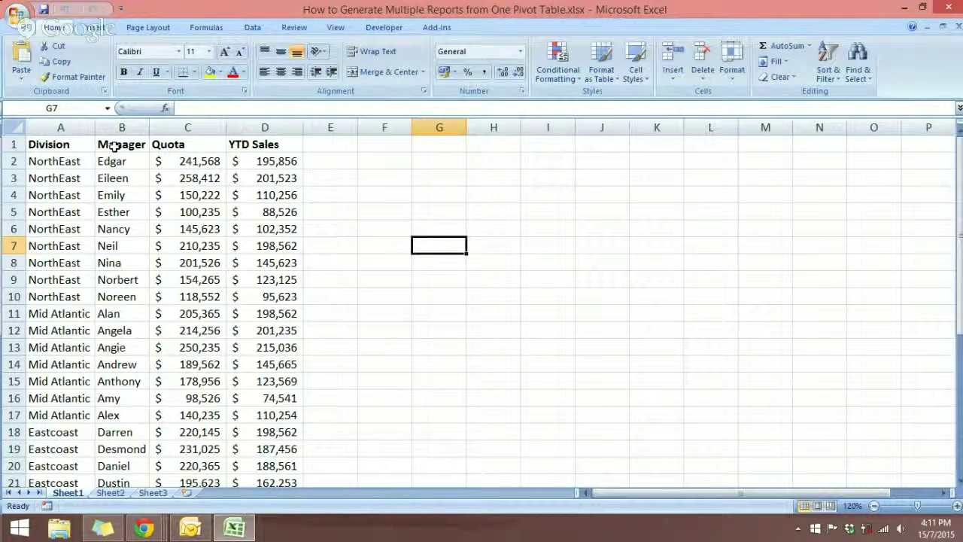
# Create a pivot table on a new worksheet from the sales data in Sheet1 range A1:D34.
pyautogui.click(170, 146)
pyautogui.click(240, 144)
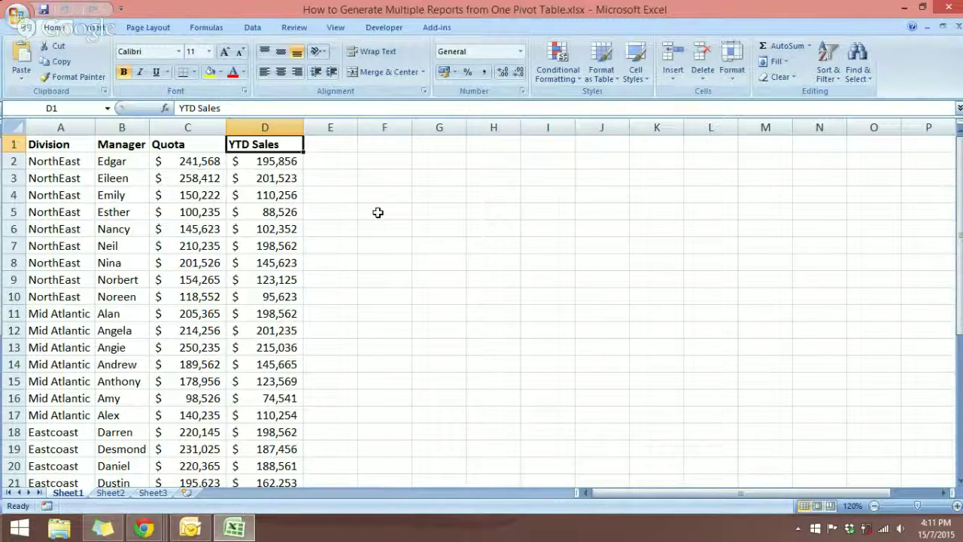
pyautogui.click(139, 228)
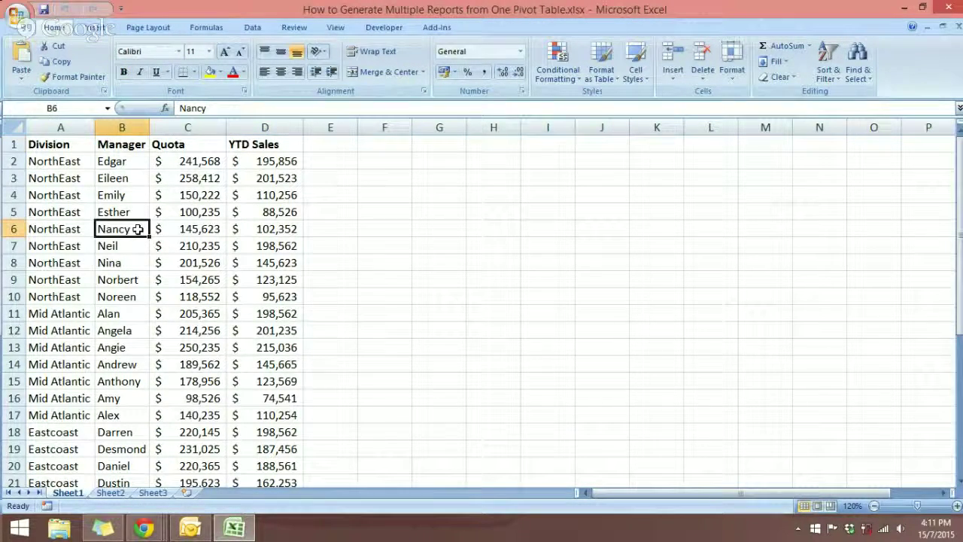
pyautogui.click(97, 30)
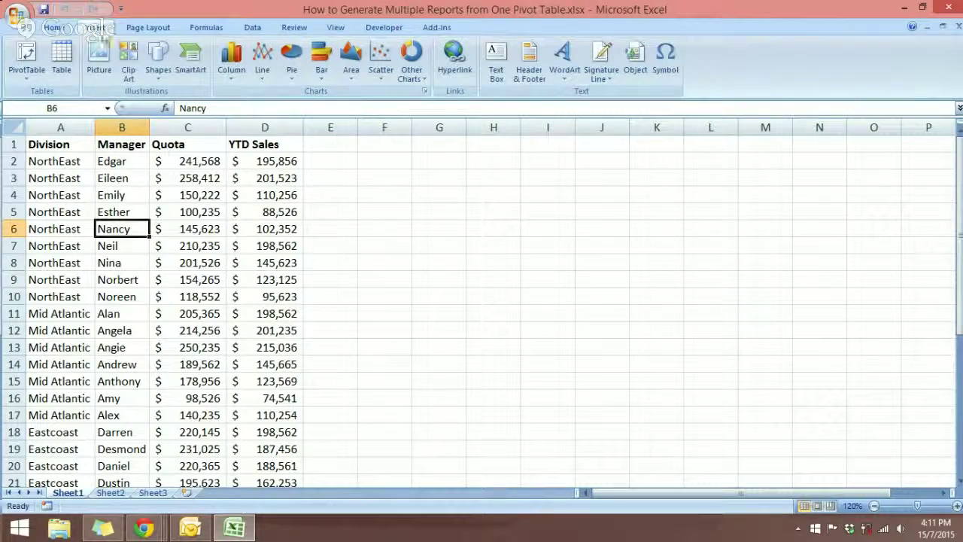
pyautogui.click(37, 60)
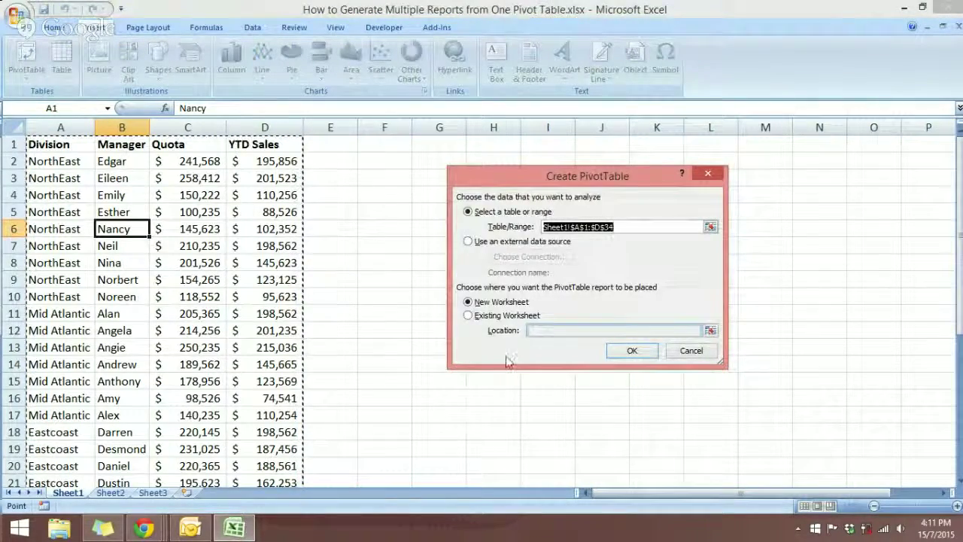
pyautogui.click(619, 352)
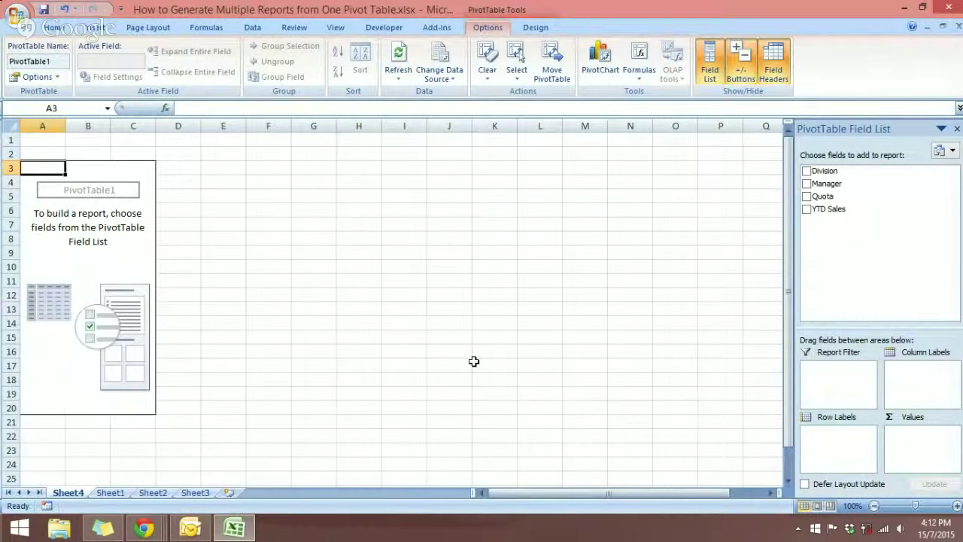
# Add Division and Manager as row labels and Quota and YTD Sales as values in the pivot table.
pyautogui.click(806, 171)
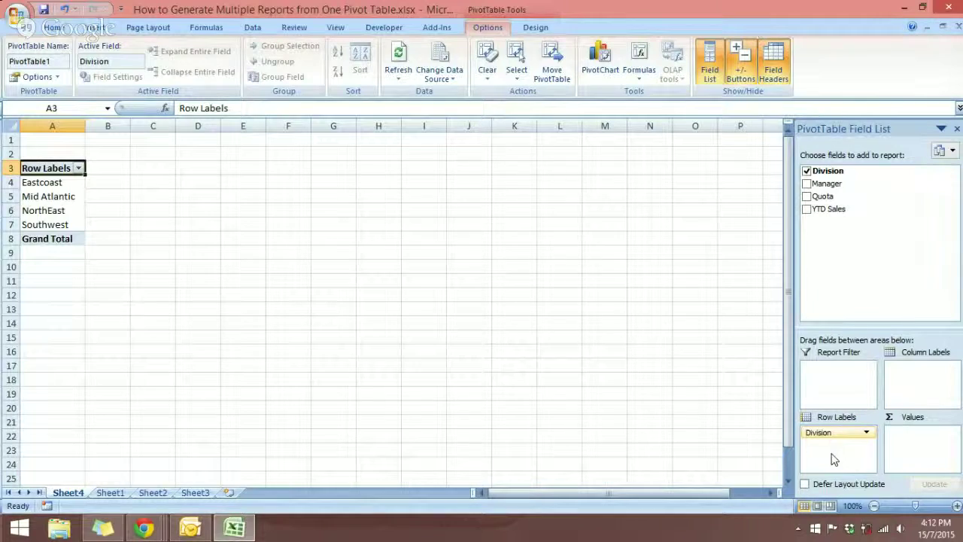
pyautogui.click(806, 183)
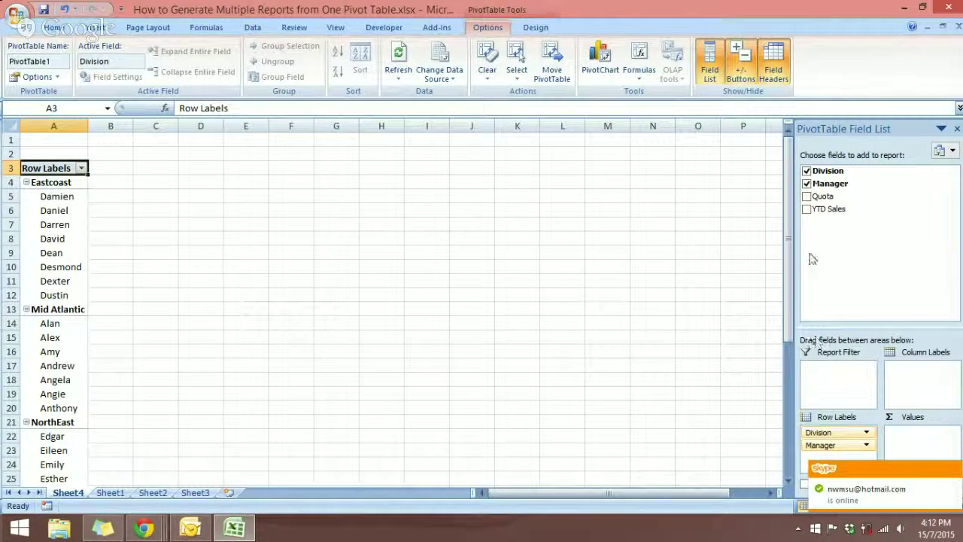
pyautogui.click(807, 196)
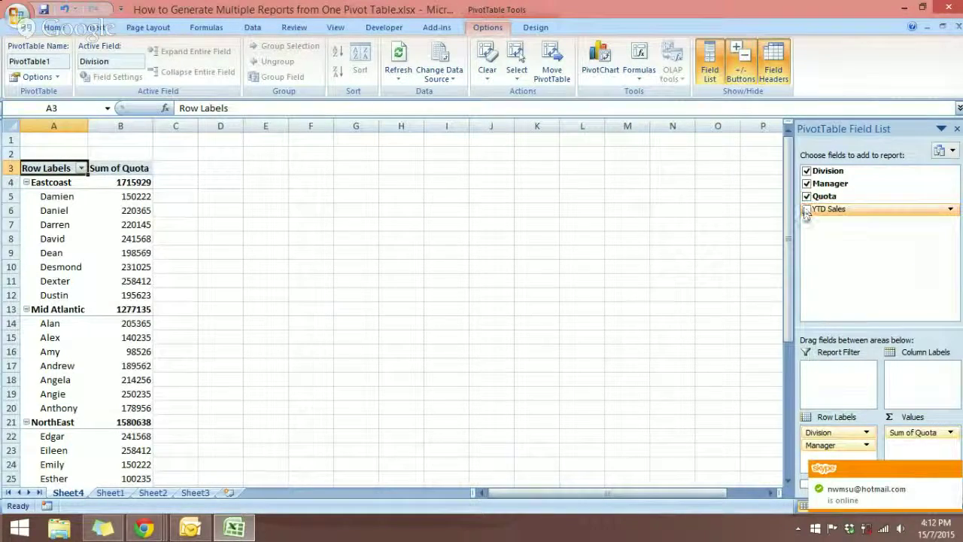
pyautogui.click(806, 209)
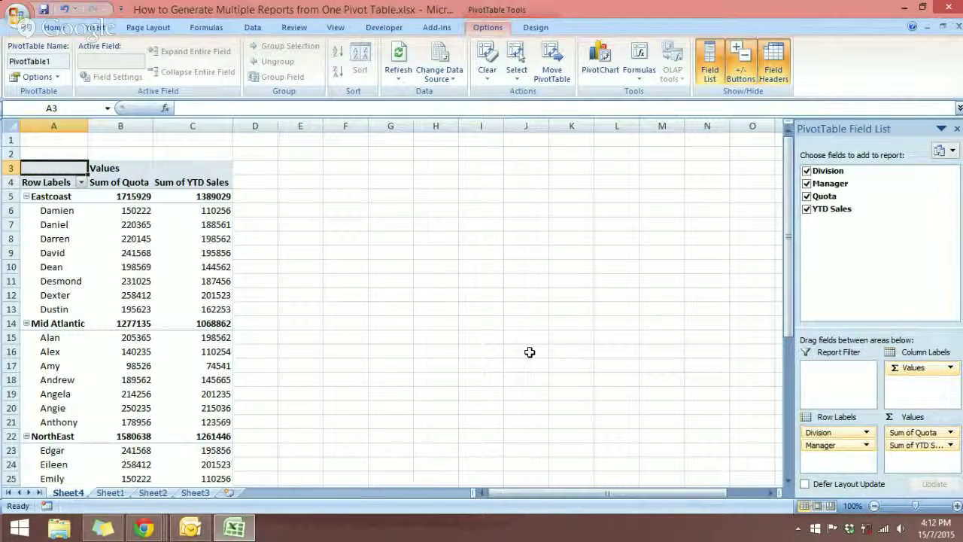
pyautogui.click(355, 268)
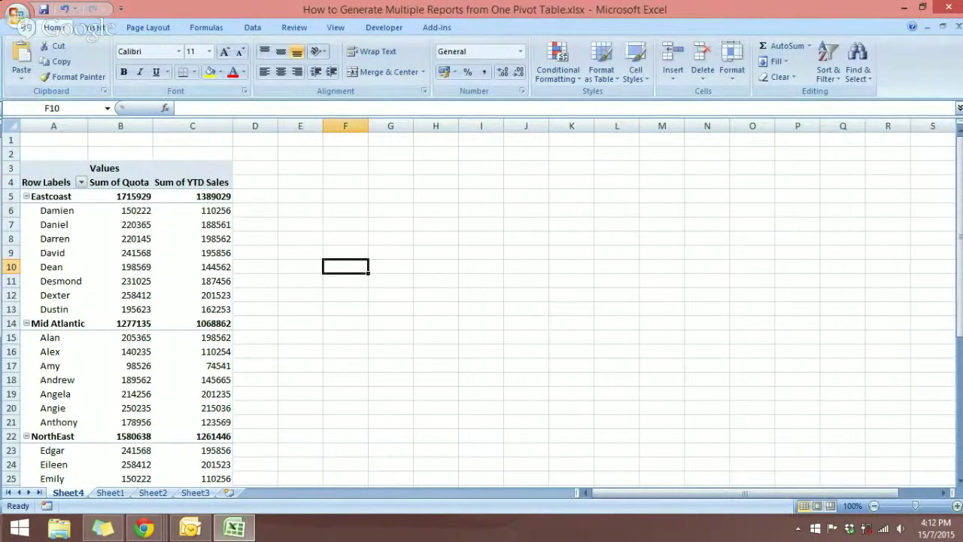
pyautogui.click(956, 506)
pyautogui.click(956, 506)
pyautogui.click(956, 506)
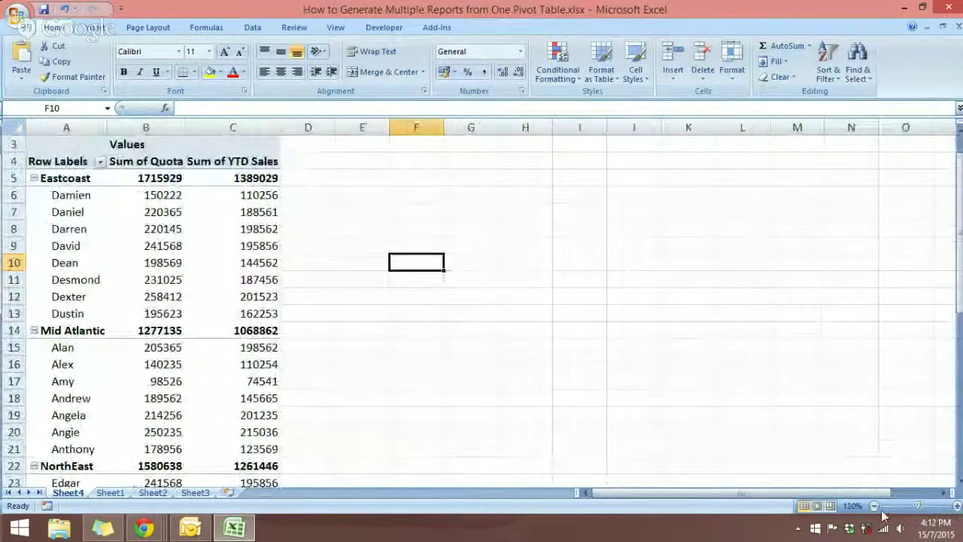
pyautogui.click(208, 261)
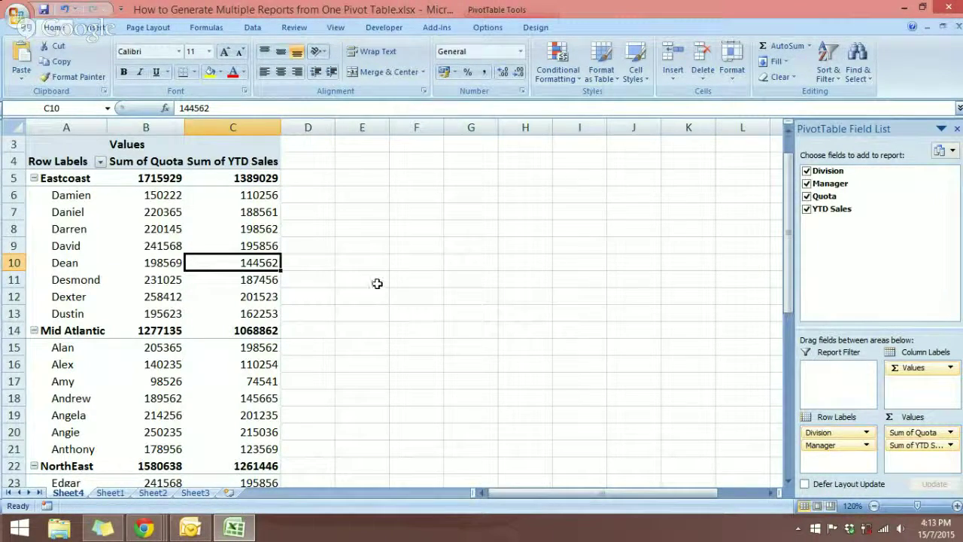
pyautogui.click(110, 493)
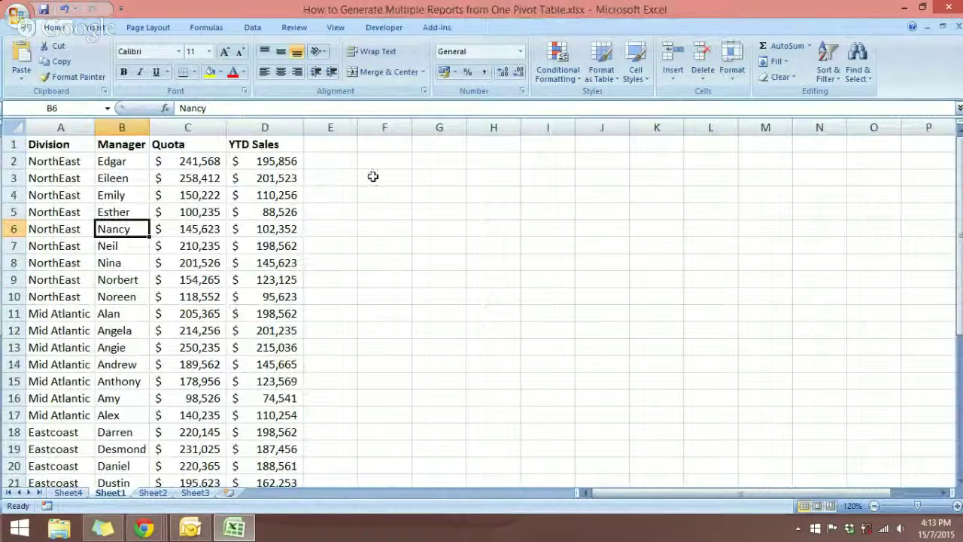
pyautogui.click(340, 144)
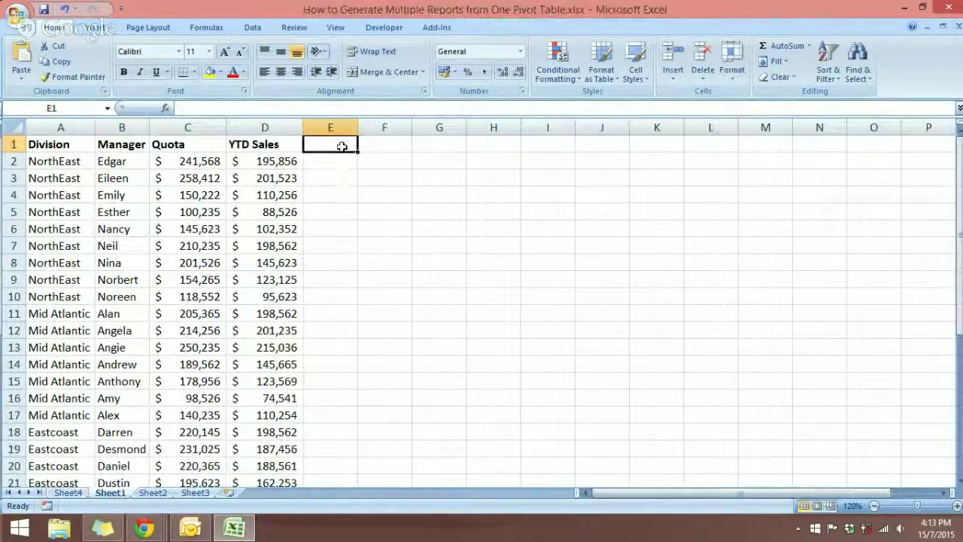
pyautogui.moveTo(339, 144); pyautogui.dragTo(347, 324)
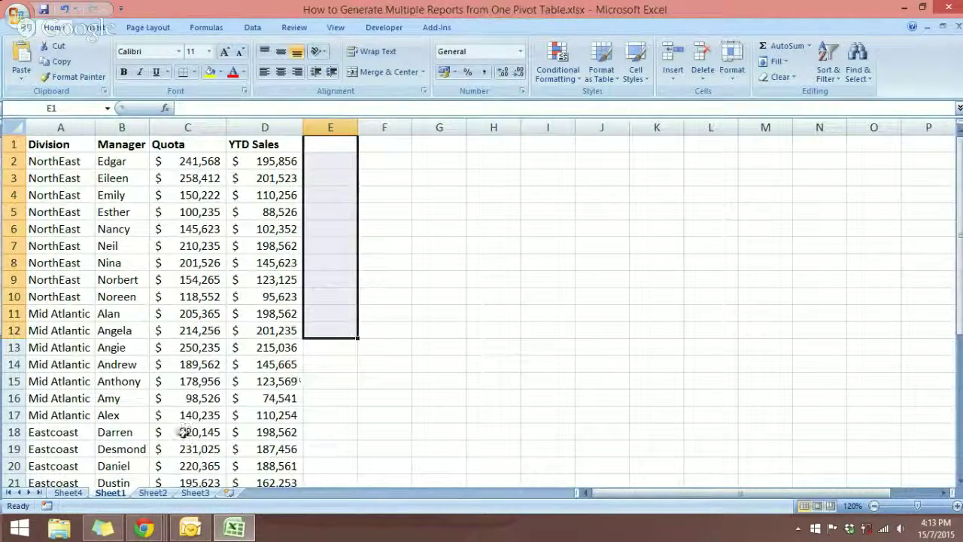
pyautogui.click(67, 493)
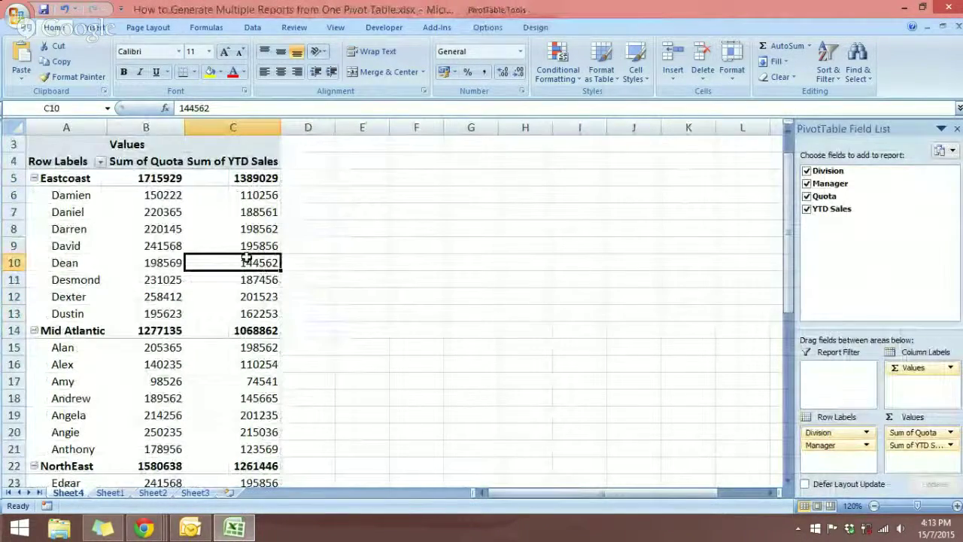
# Start a new calculated field in the pivot table and name it Pct of Quota.
pyautogui.moveTo(246, 258)
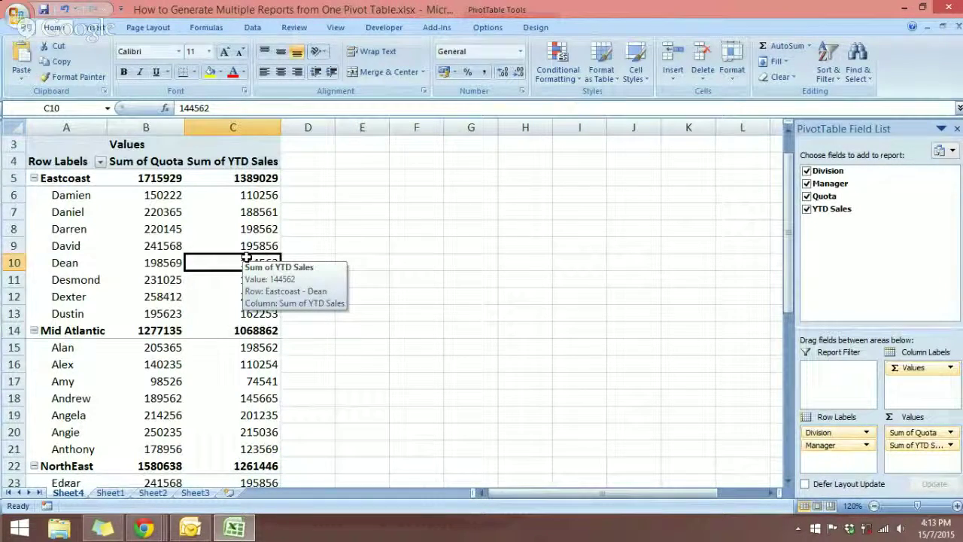
pyautogui.click(254, 230)
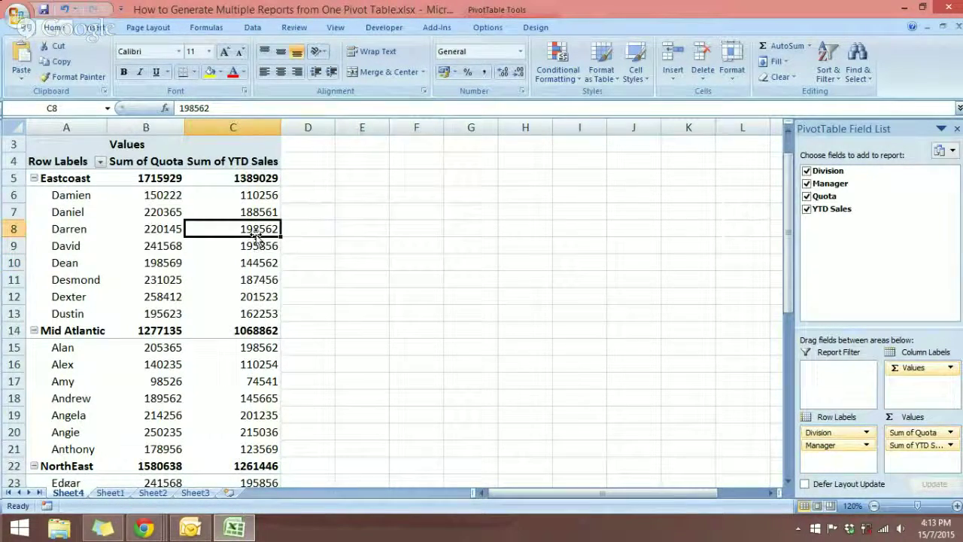
pyautogui.click(486, 27)
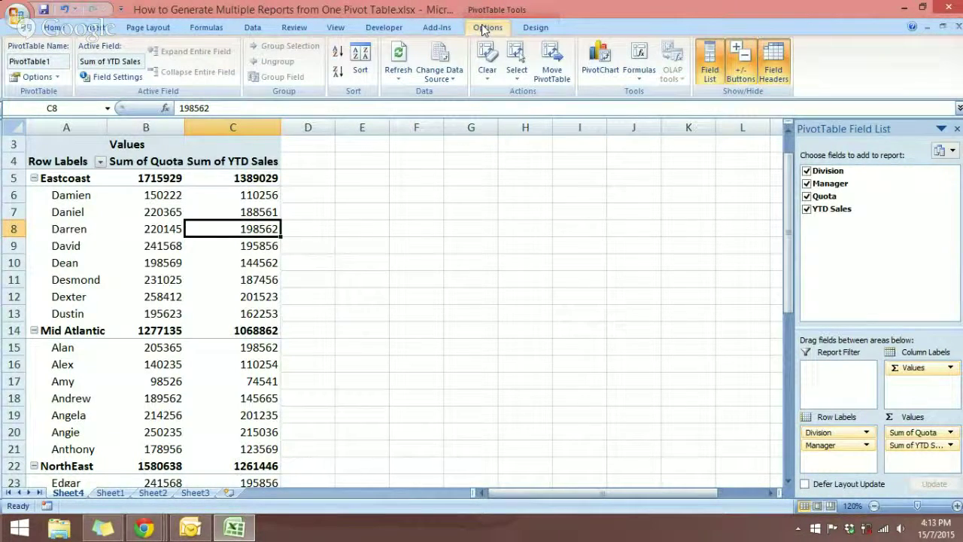
pyautogui.click(638, 81)
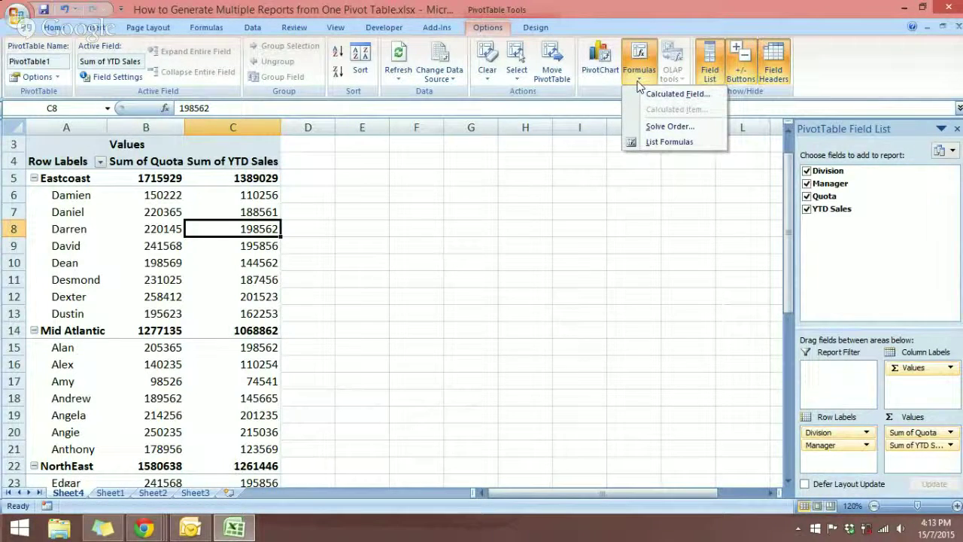
pyautogui.click(662, 95)
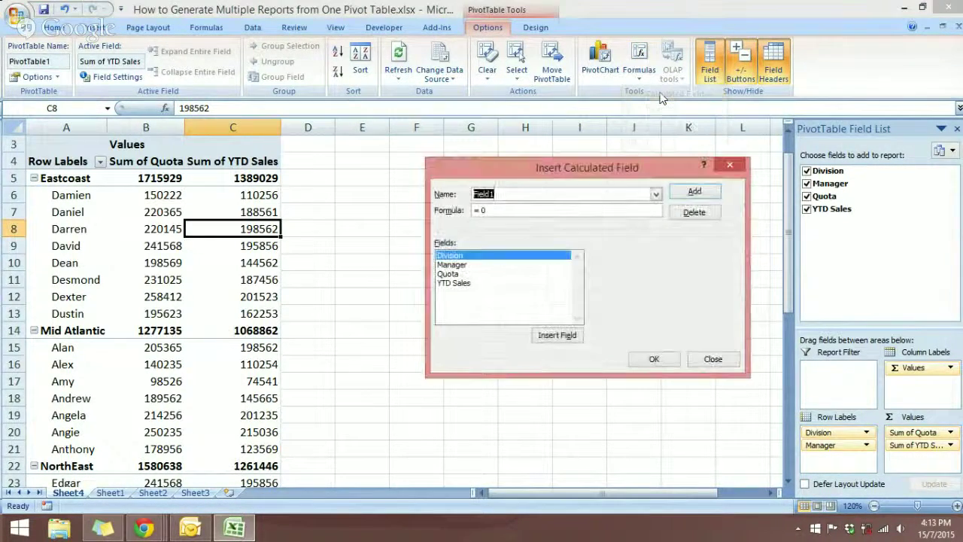
pyautogui.moveTo(594, 159); pyautogui.dragTo(511, 173)
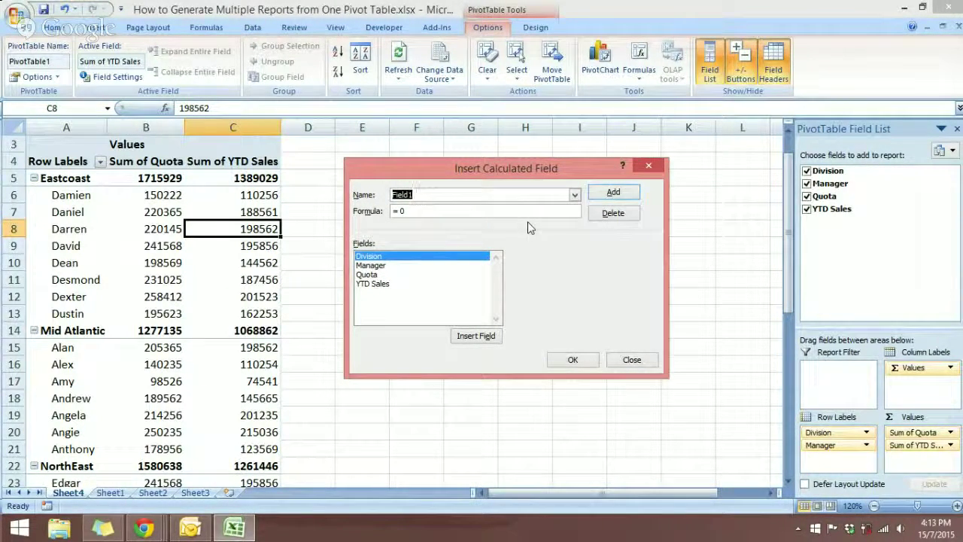
pyautogui.click(410, 195)
pyautogui.hotkey('shift', 'Home')
pyautogui.write('Pct o')
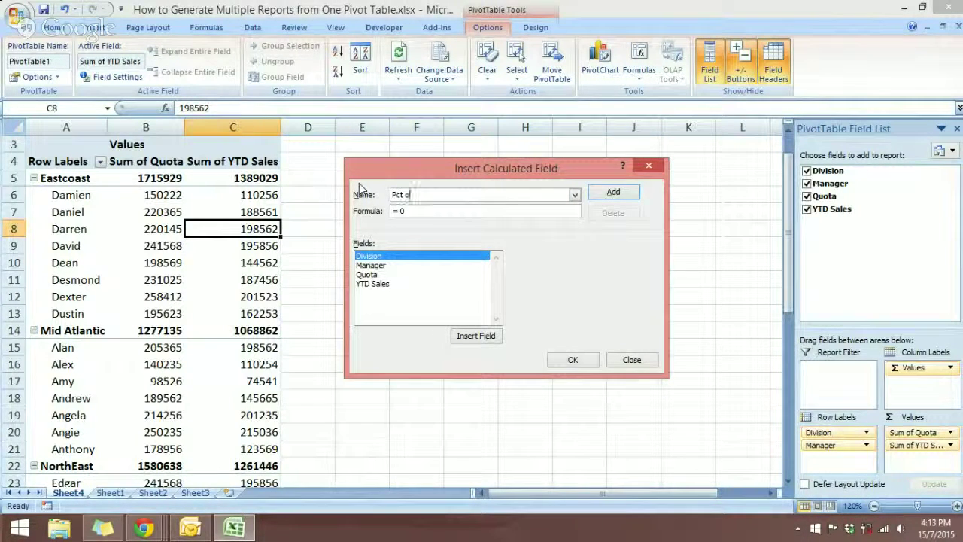
pyautogui.write('f Quota')
# Set the calculated field's formula to 'YTD Sales'/Quota and insert it into the pivot table.
pyautogui.click(404, 210)
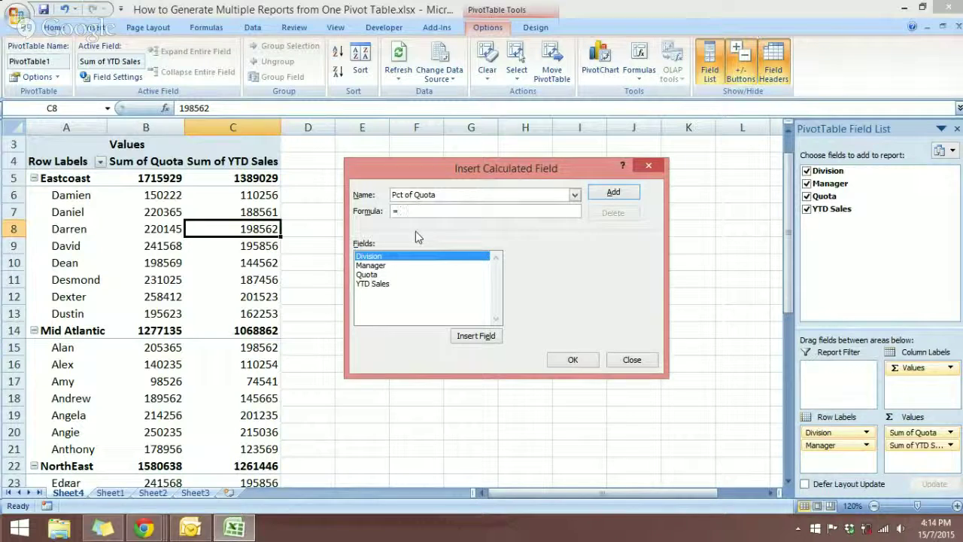
pyautogui.click(368, 286)
pyautogui.click(476, 335)
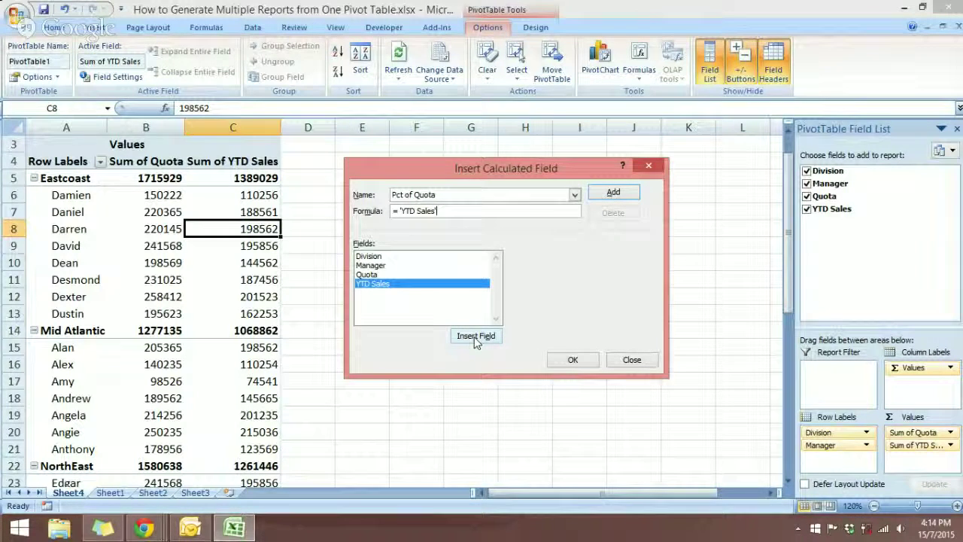
pyautogui.write('/')
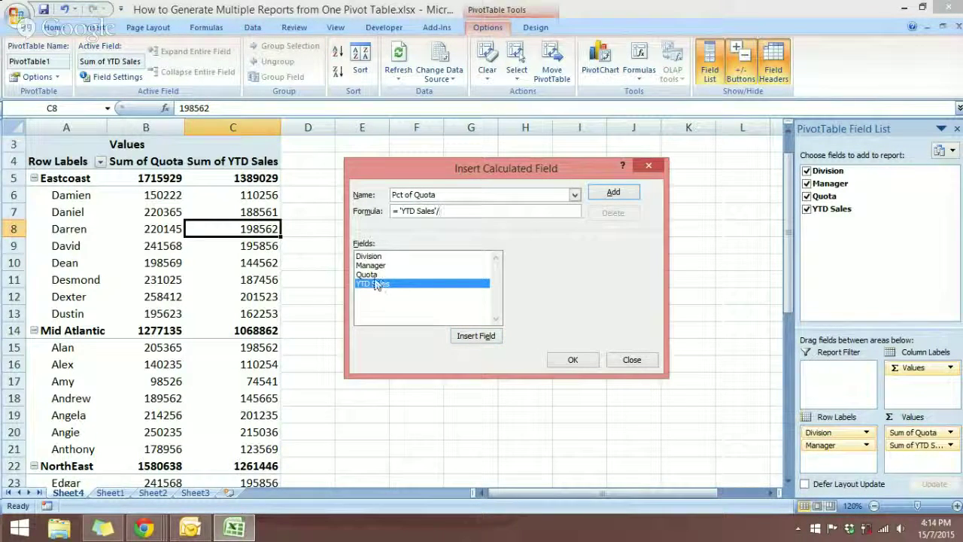
pyautogui.click(373, 274)
pyautogui.click(463, 337)
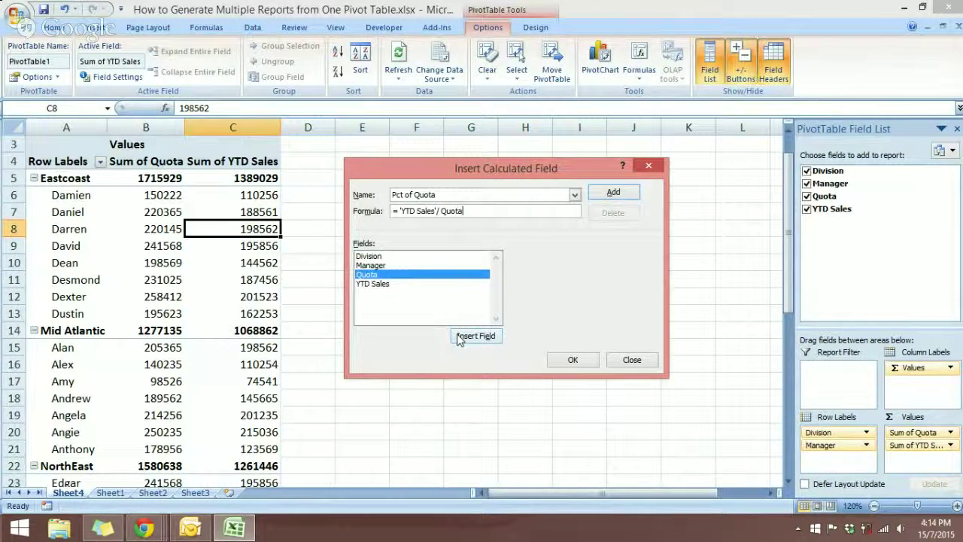
pyautogui.click(557, 361)
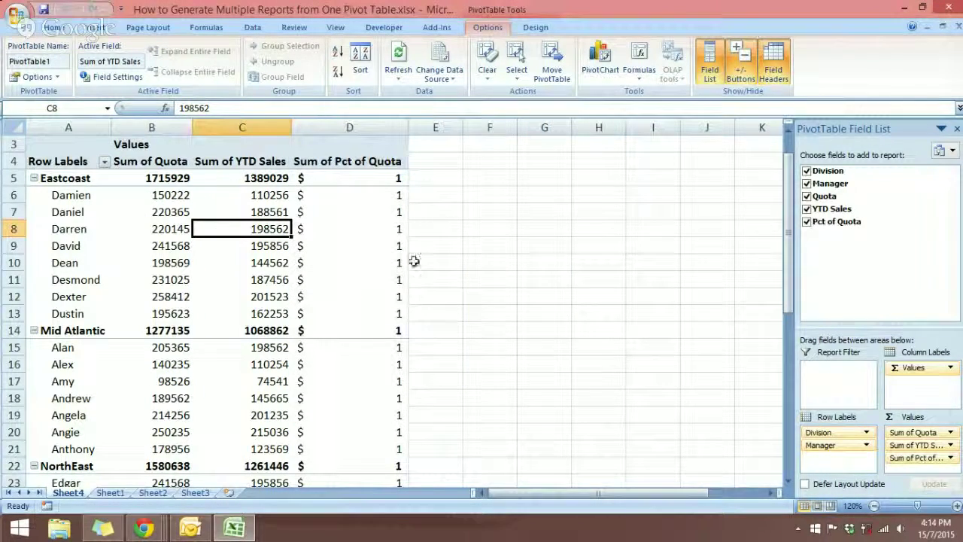
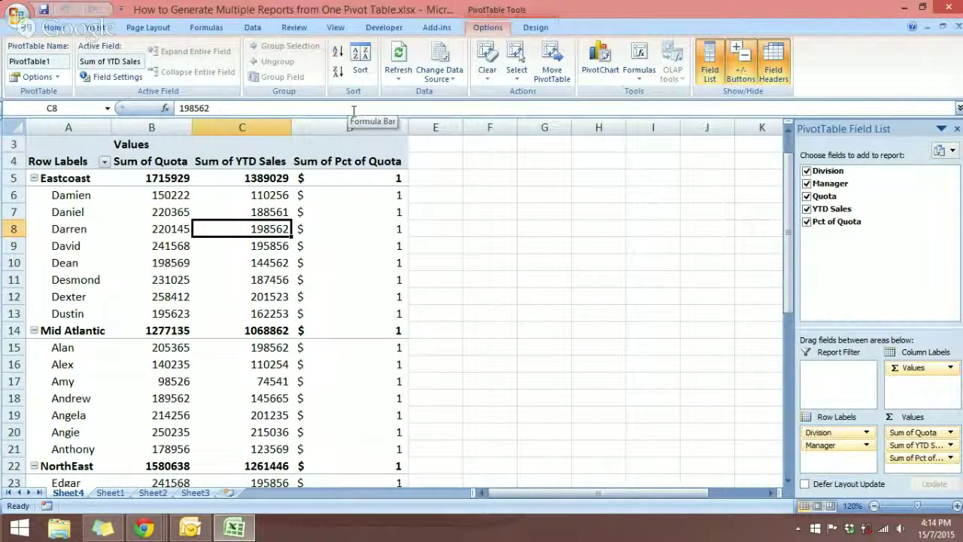
# Format the Sum of Pct of Quota value field as Percentage with 0 decimal places through its value field settings.
pyautogui.click(399, 247)
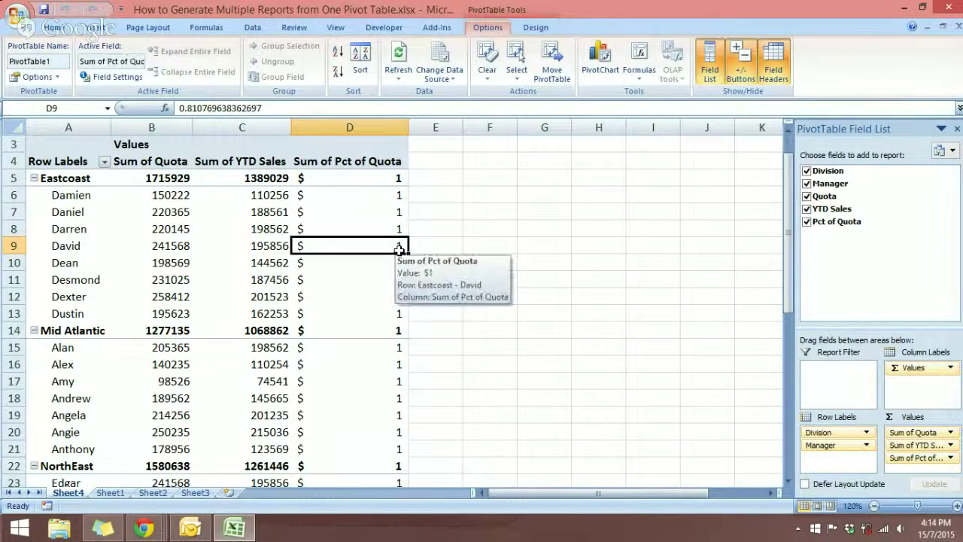
pyautogui.click(348, 199)
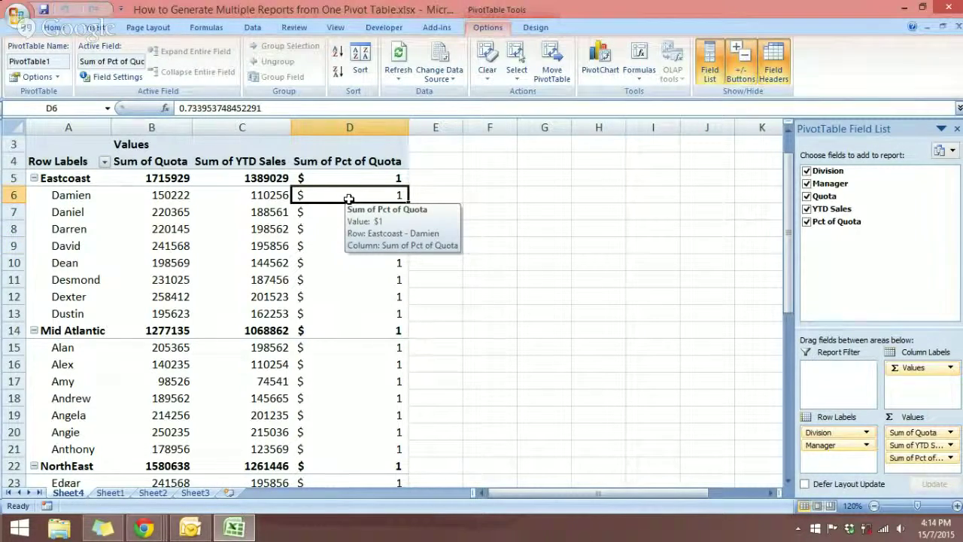
pyautogui.rightClick(350, 196)
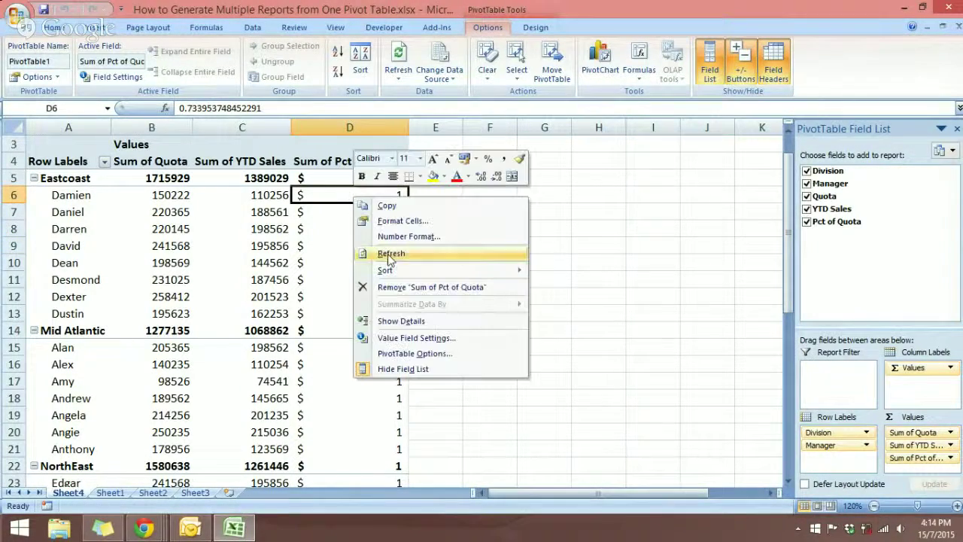
pyautogui.click(444, 340)
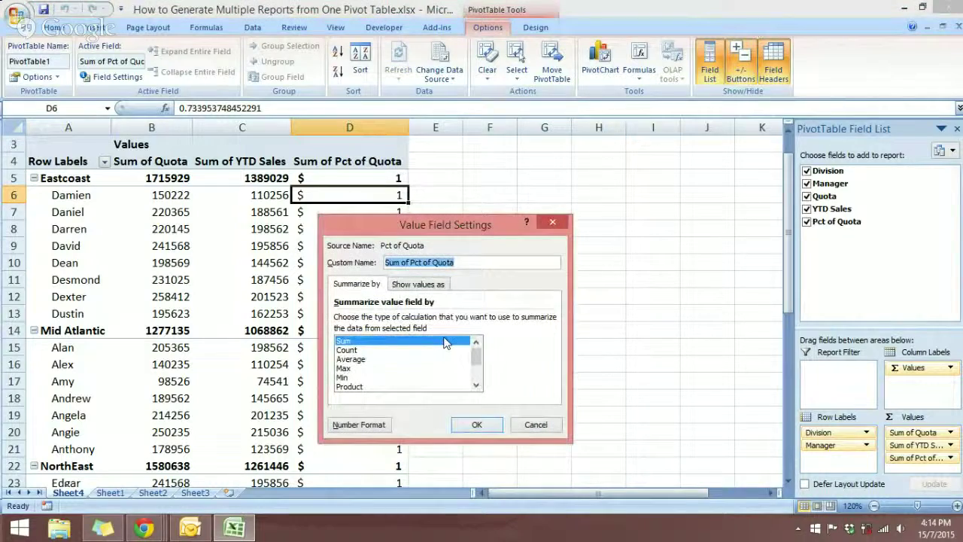
pyautogui.click(371, 426)
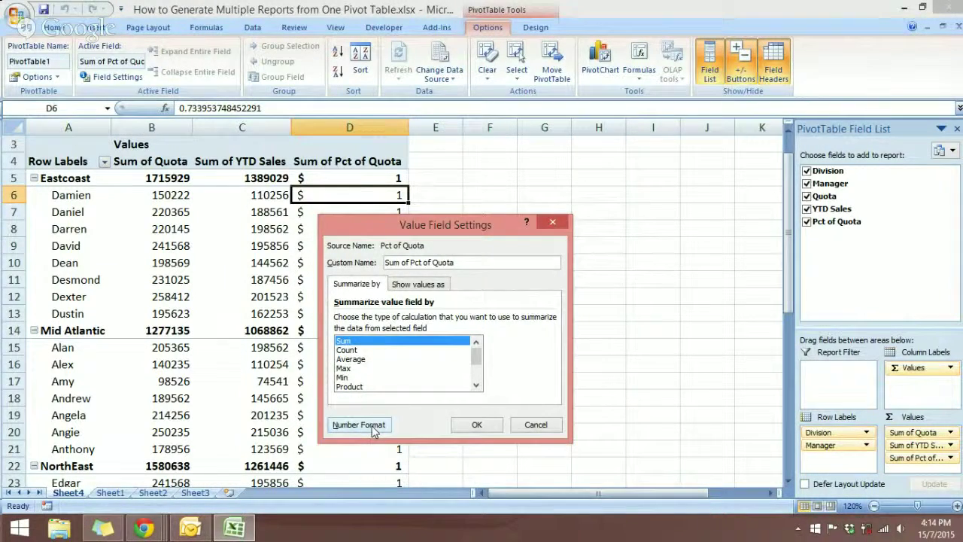
pyautogui.click(372, 426)
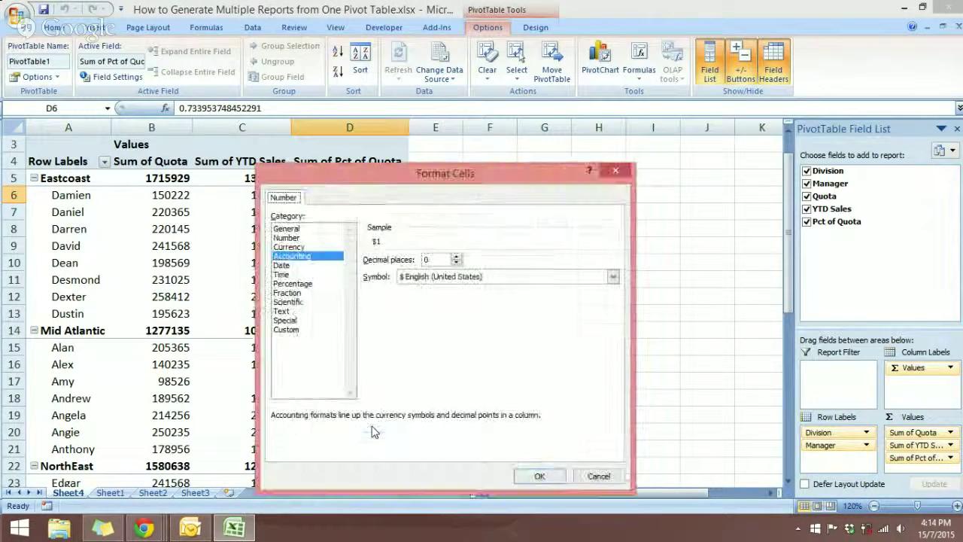
pyautogui.click(289, 283)
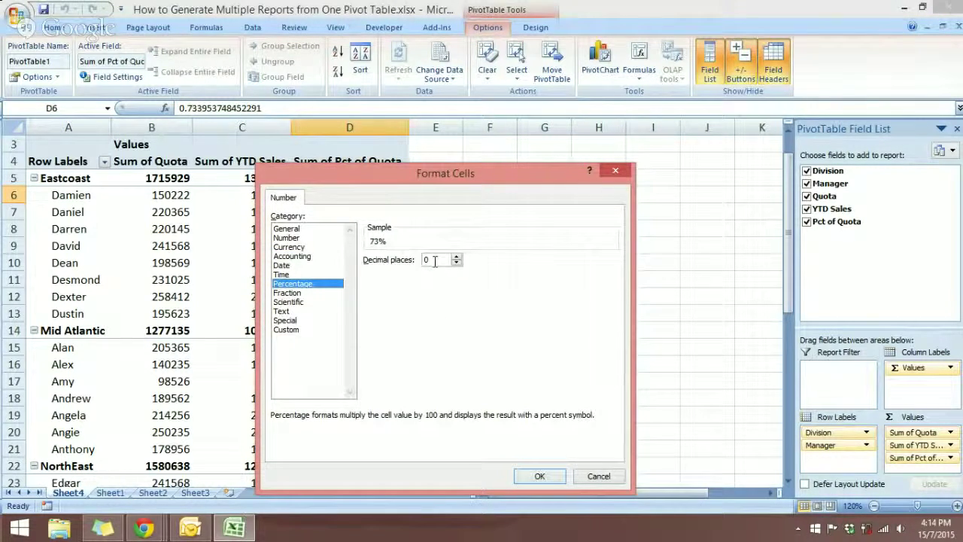
pyautogui.click(539, 475)
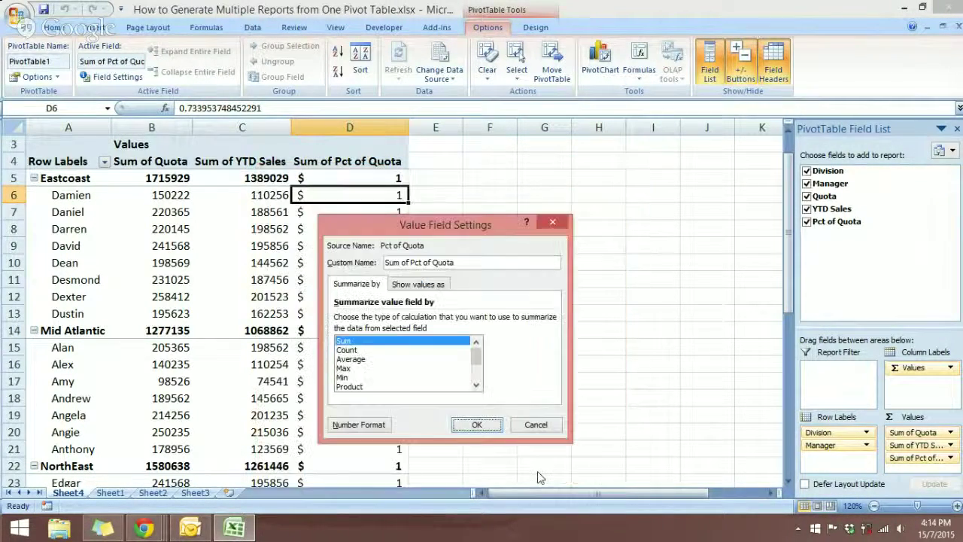
# Set the Pct of Quota value field's custom name to "Pct of Quota" followed by a trailing space and apply the settings.
pyautogui.click(457, 262)
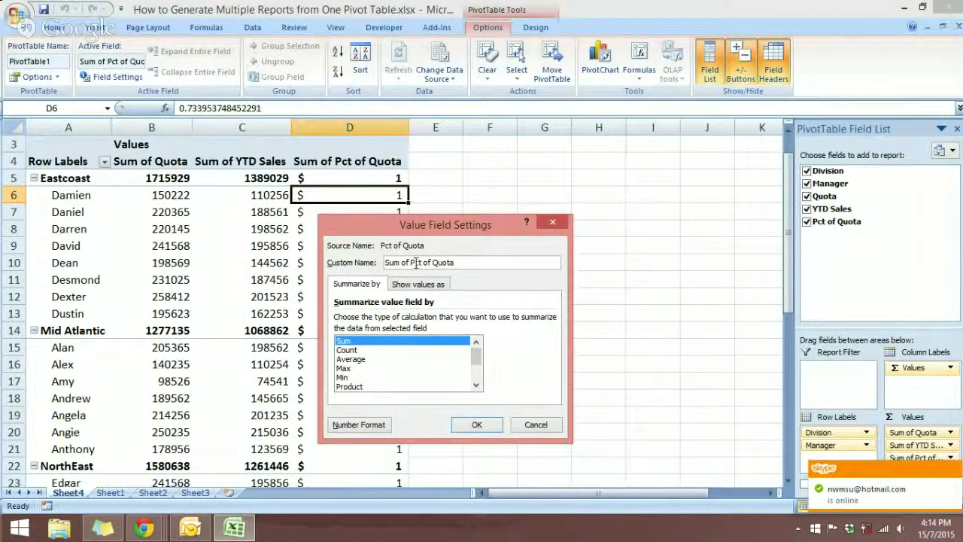
pyautogui.moveTo(411, 260); pyautogui.dragTo(367, 263)
pyautogui.press('BackSpace')
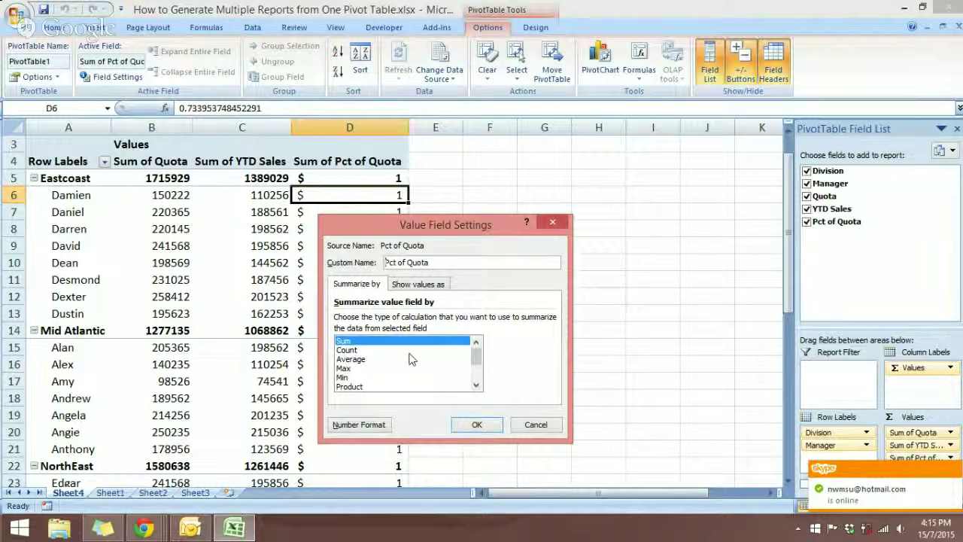
pyautogui.click(443, 261)
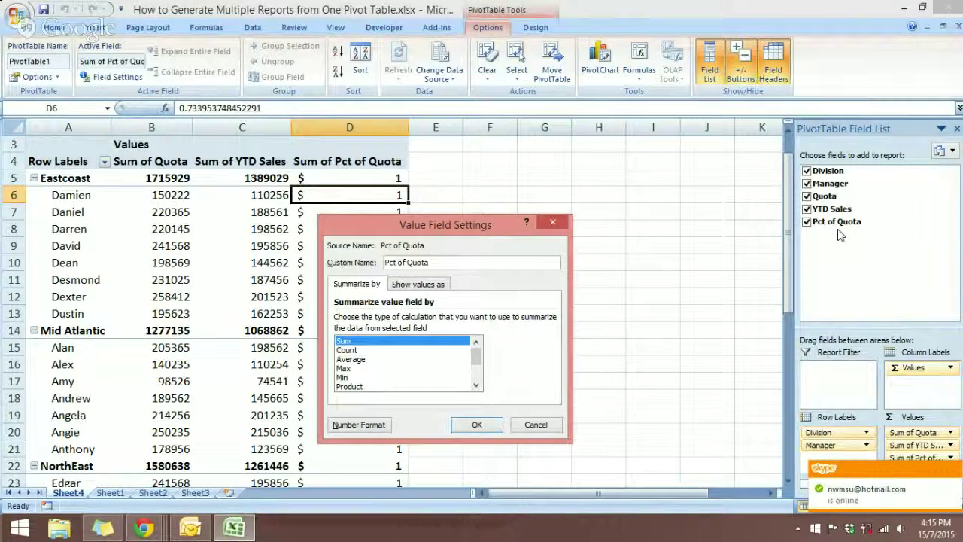
pyautogui.click(953, 469)
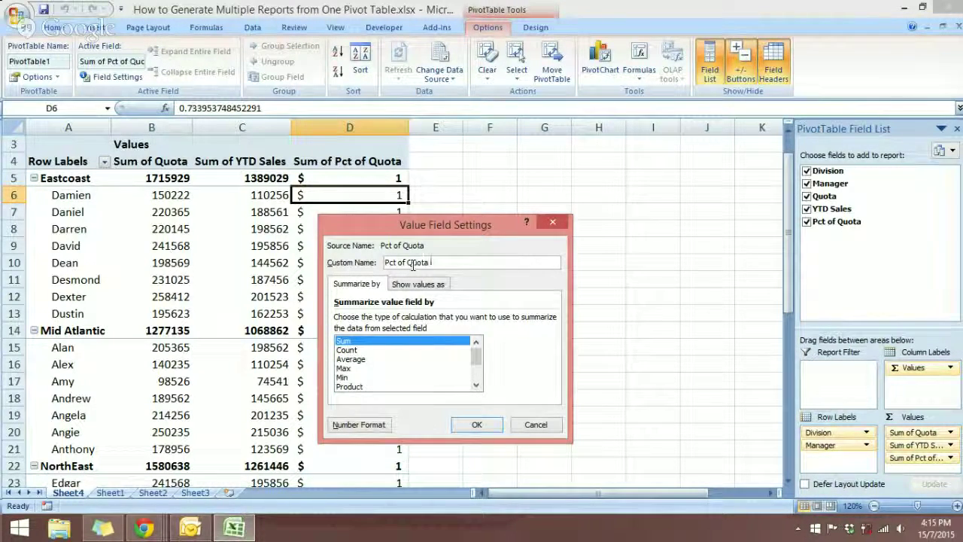
pyautogui.click(471, 425)
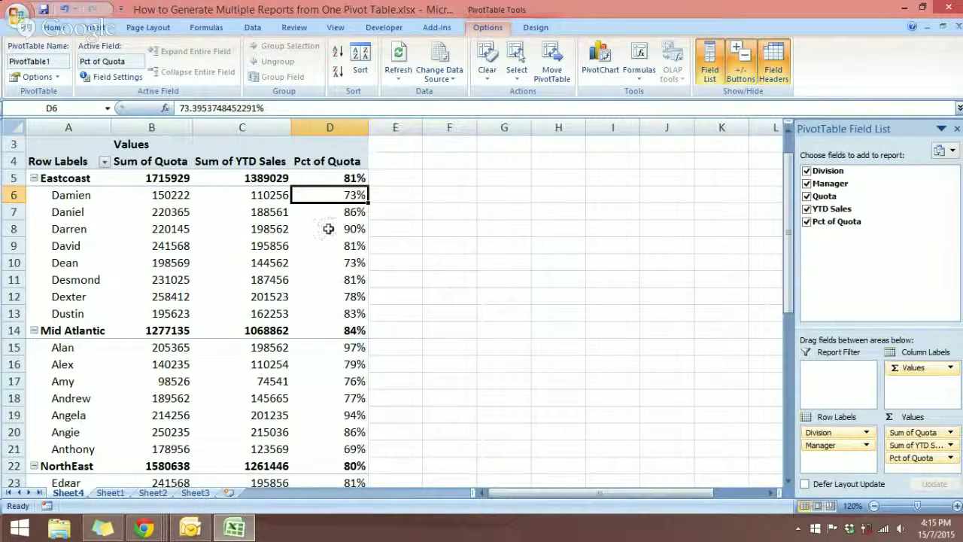
# Format the Sum of YTD Sales value field as Currency with the $ English (Australia) symbol and 0 decimal places.
pyautogui.moveTo(329, 258)
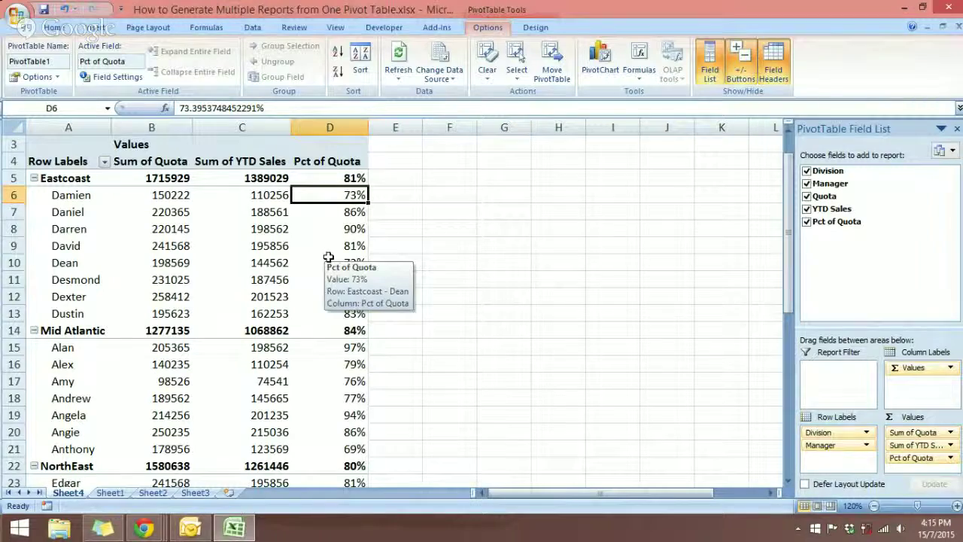
pyautogui.click(246, 209)
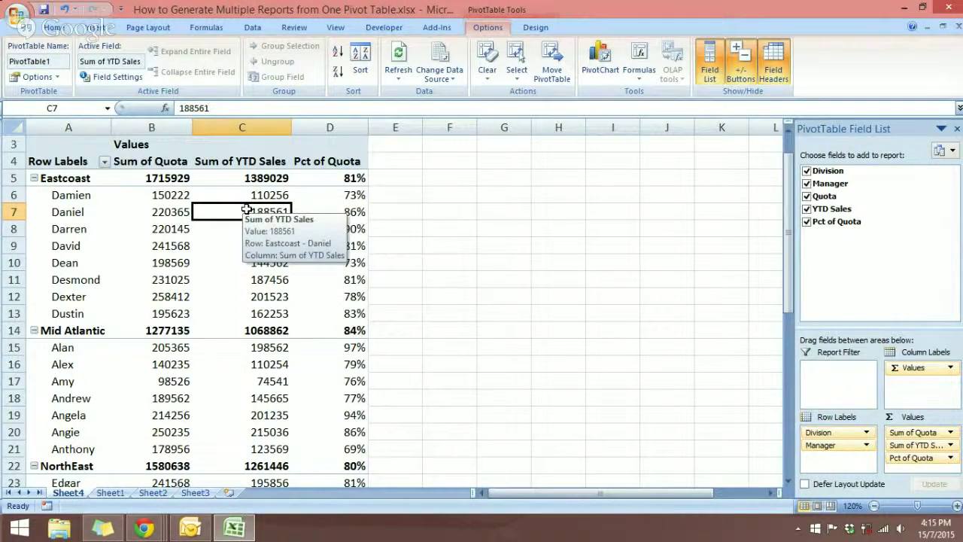
pyautogui.rightClick(247, 212)
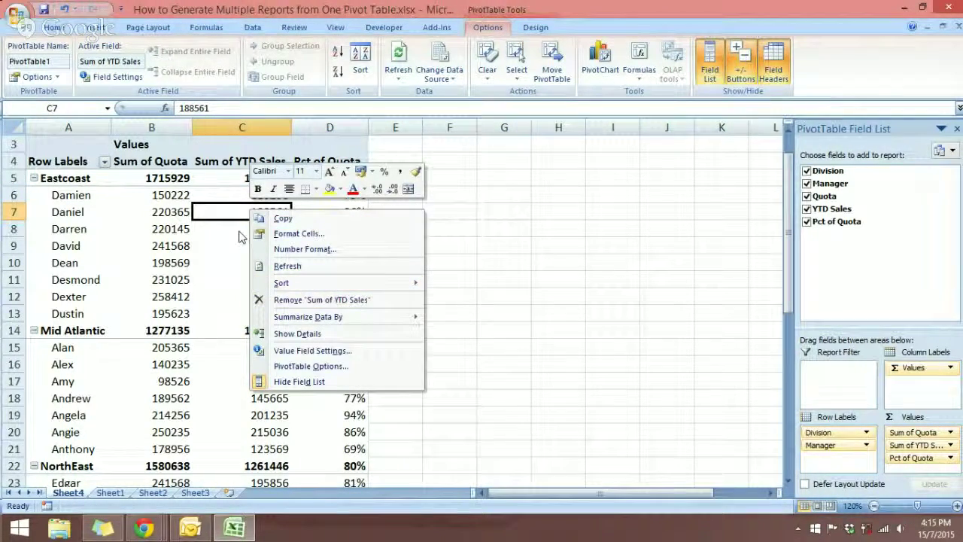
pyautogui.click(308, 350)
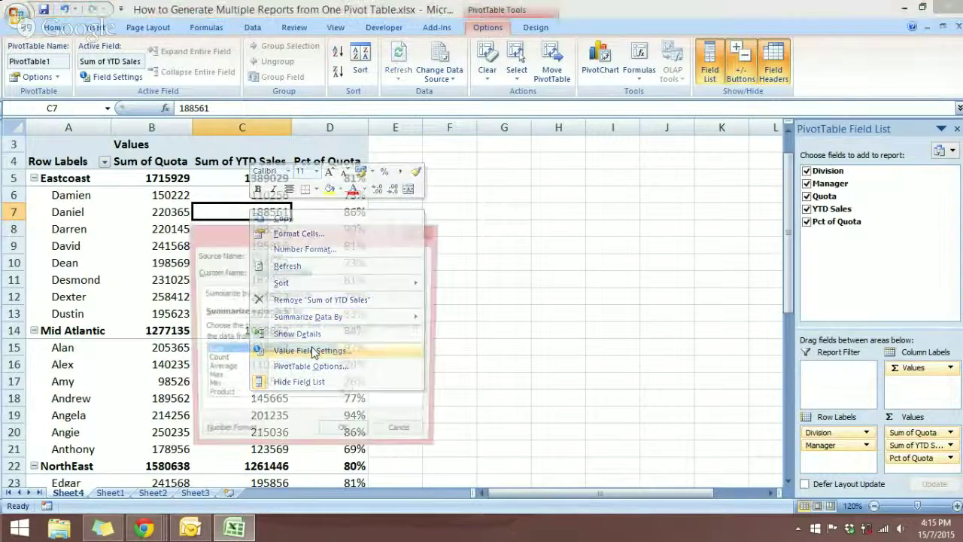
pyautogui.click(227, 434)
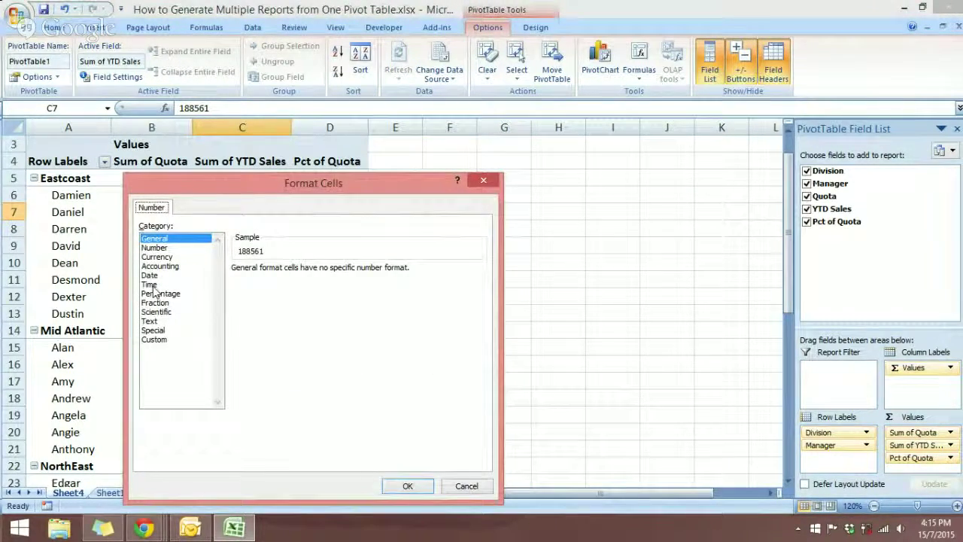
pyautogui.click(157, 256)
pyautogui.click(331, 287)
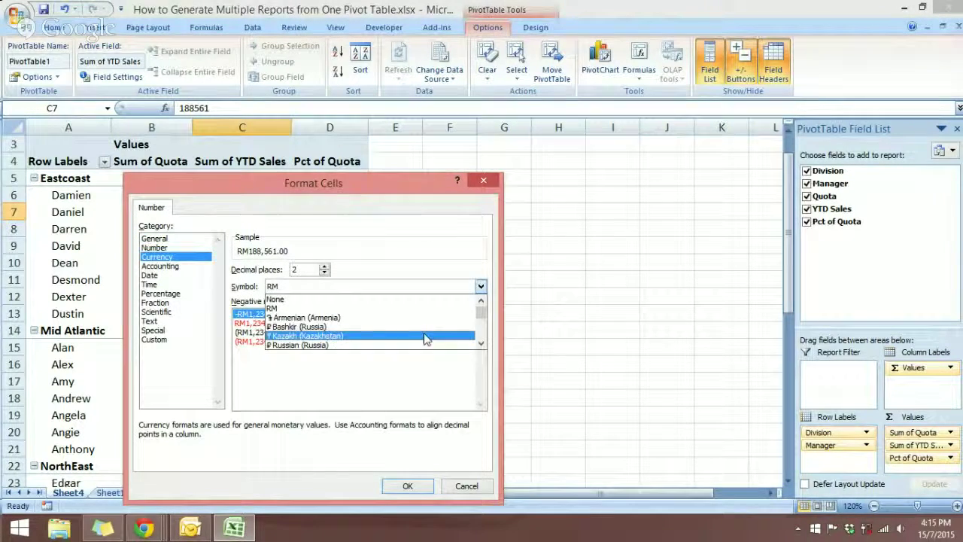
pyautogui.click(480, 344)
pyautogui.click(480, 344)
pyautogui.click(480, 344)
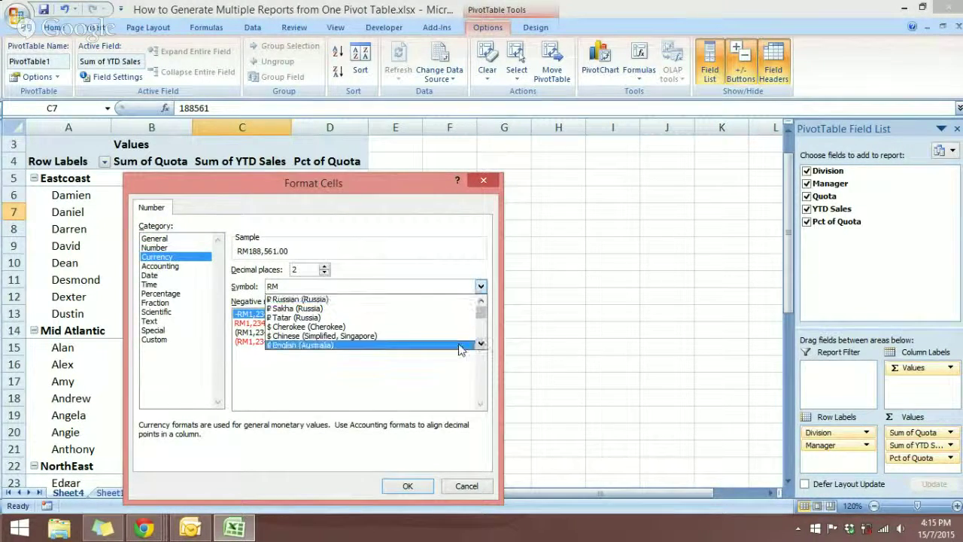
pyautogui.click(336, 348)
pyautogui.click(310, 271)
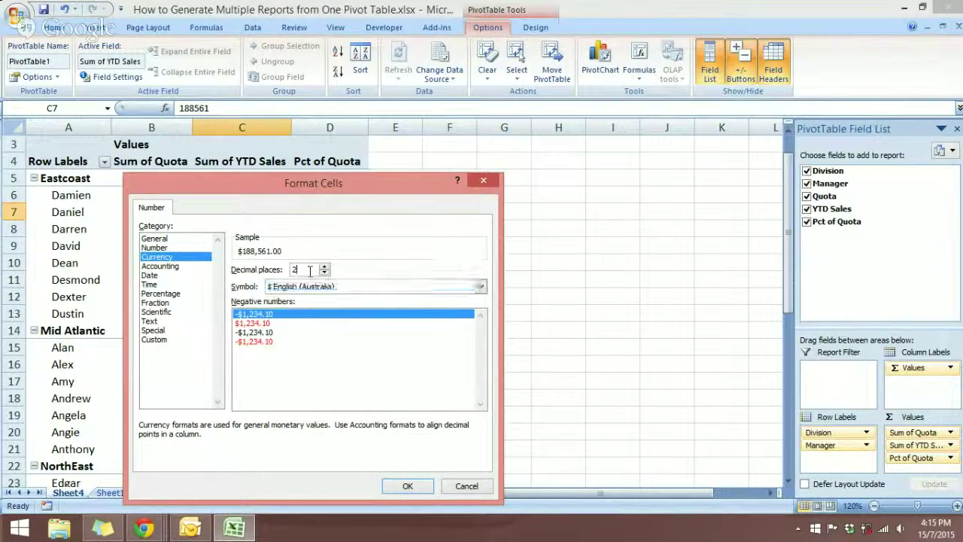
pyautogui.press('BackSpace')
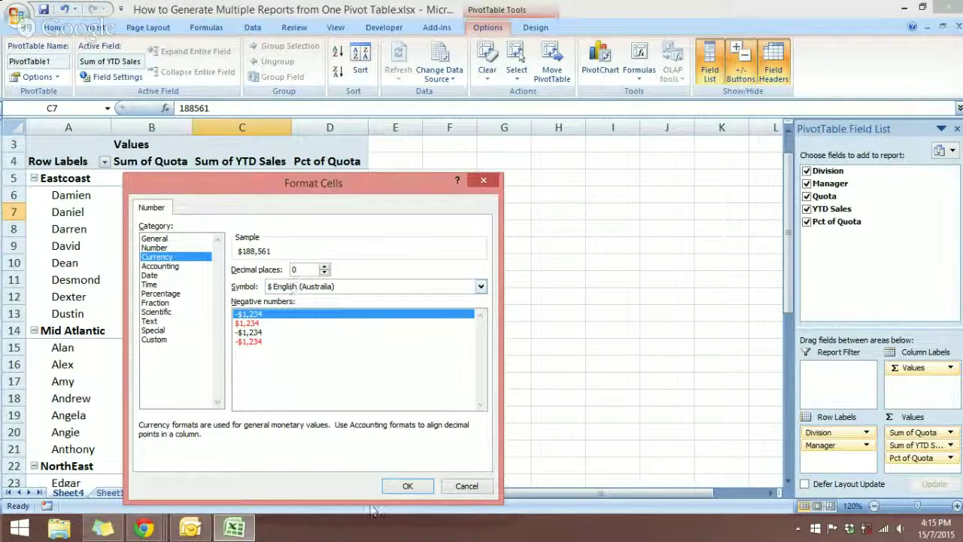
pyautogui.click(422, 488)
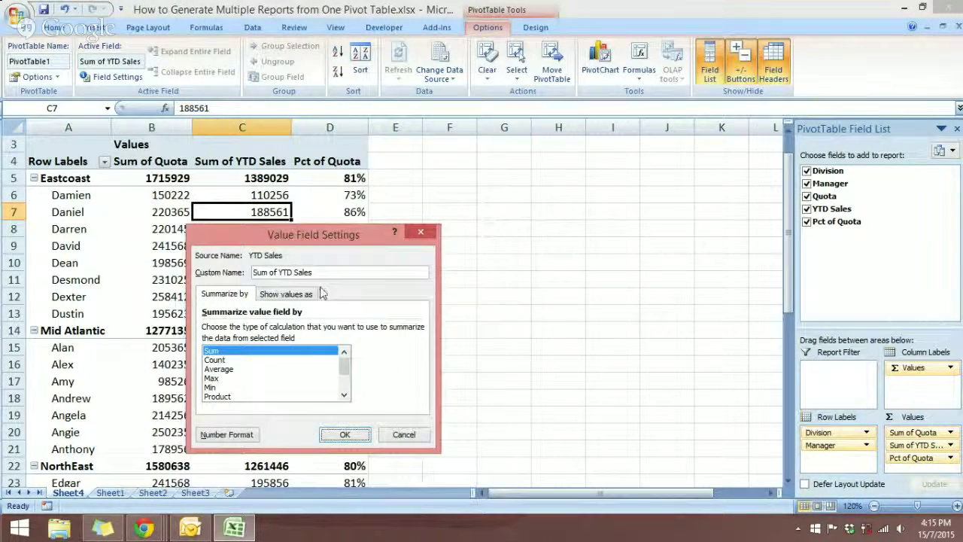
# Set the YTD Sales value field's custom name to "YTD Sales" followed by a trailing space and apply the settings.
pyautogui.moveTo(279, 272); pyautogui.dragTo(253, 271)
pyautogui.press('BackSpace')
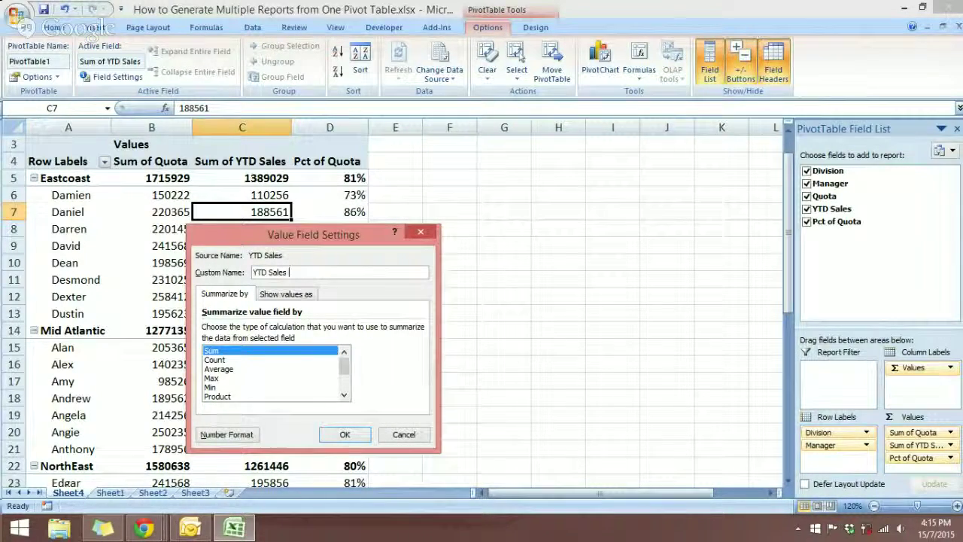
pyautogui.moveTo(308, 236); pyautogui.dragTo(508, 180)
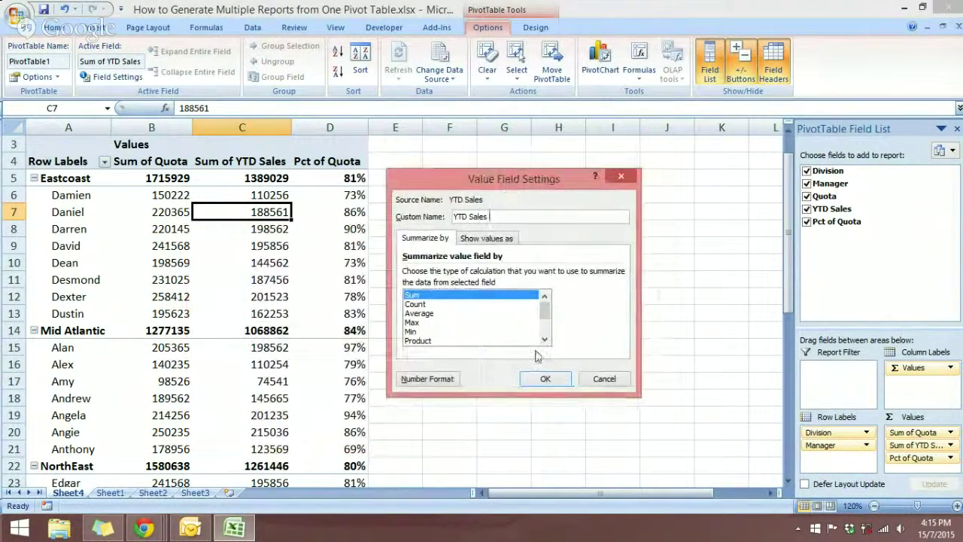
pyautogui.click(545, 379)
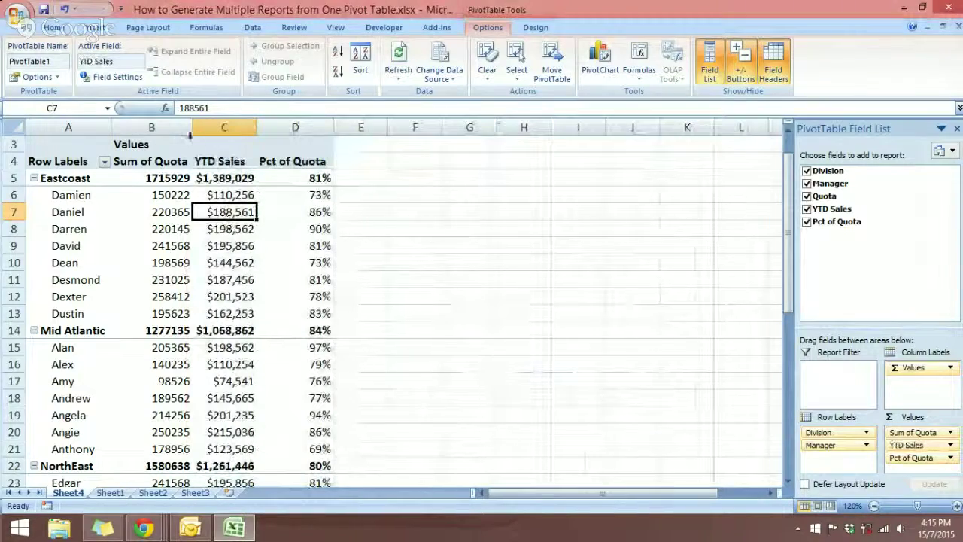
# Format the Sum of Quota value field as Currency with the $ English (Australia) symbol and 0 decimal places.
pyautogui.click(160, 209)
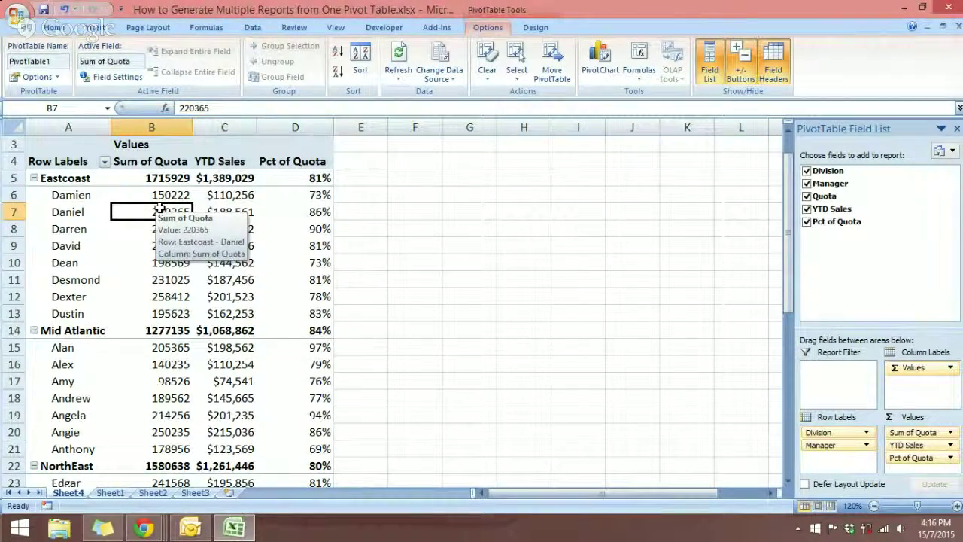
pyautogui.rightClick(160, 209)
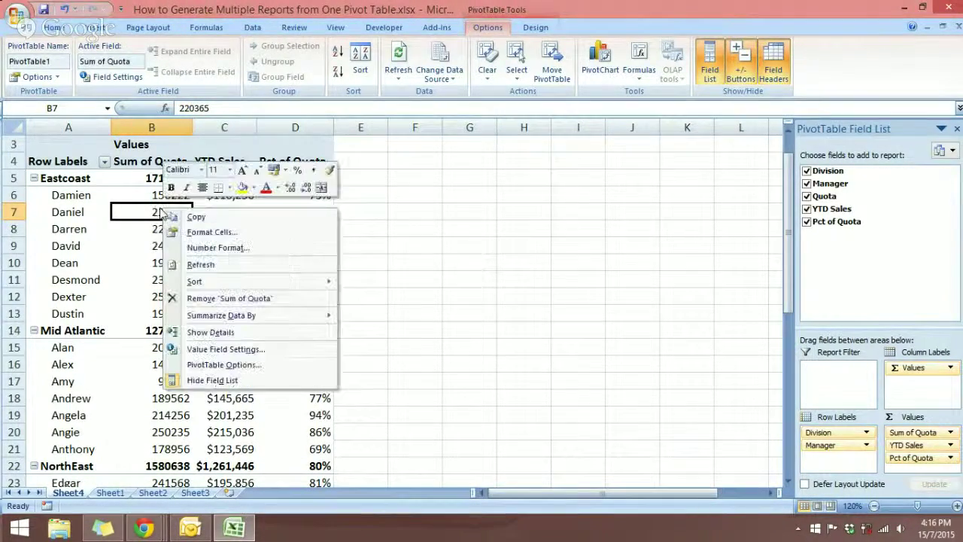
pyautogui.click(241, 351)
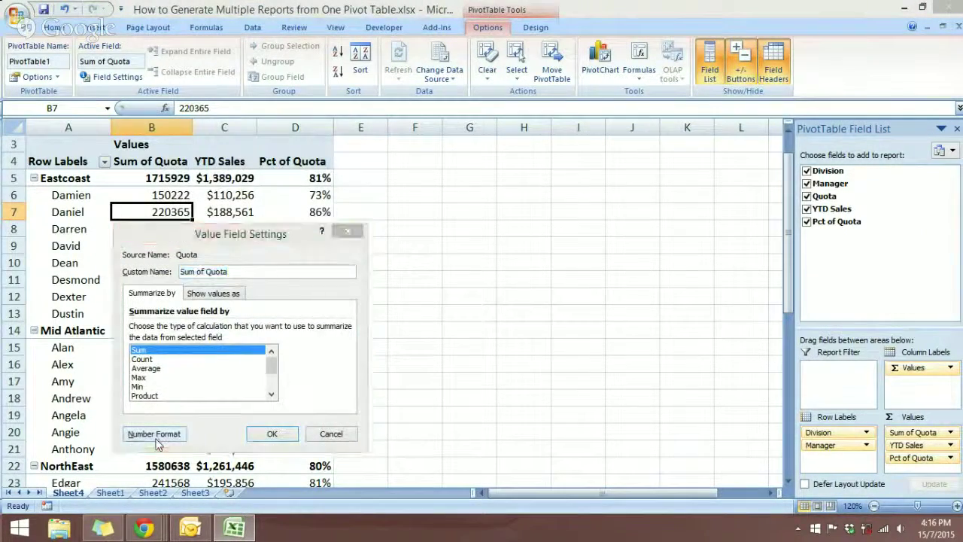
pyautogui.click(156, 442)
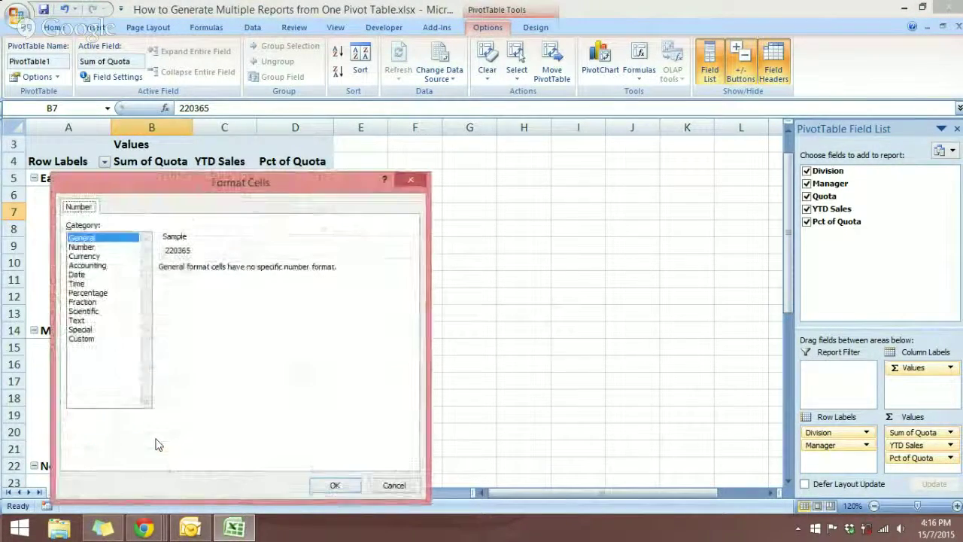
pyautogui.click(83, 256)
pyautogui.click(233, 288)
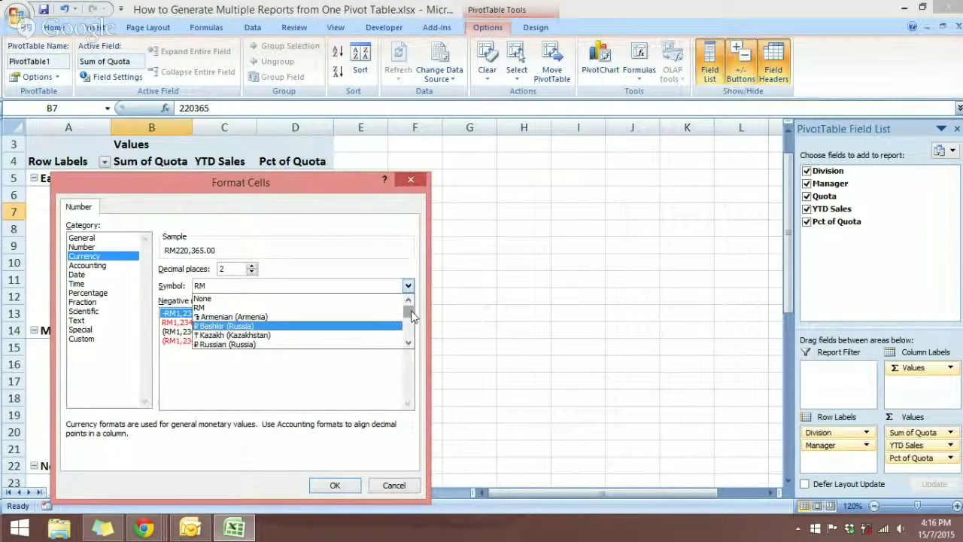
pyautogui.click(408, 344)
pyautogui.click(408, 344)
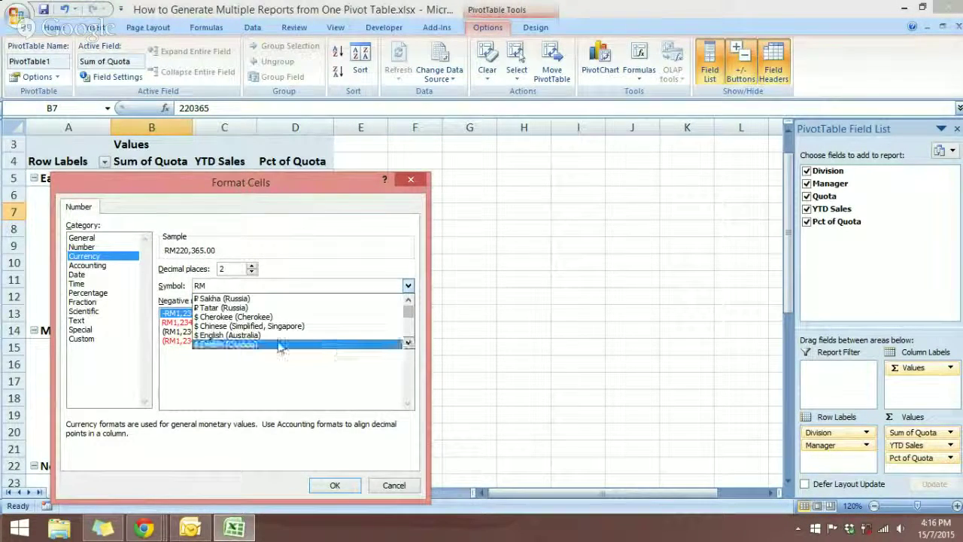
pyautogui.click(263, 335)
pyautogui.hotkey('shift', 'Tab')
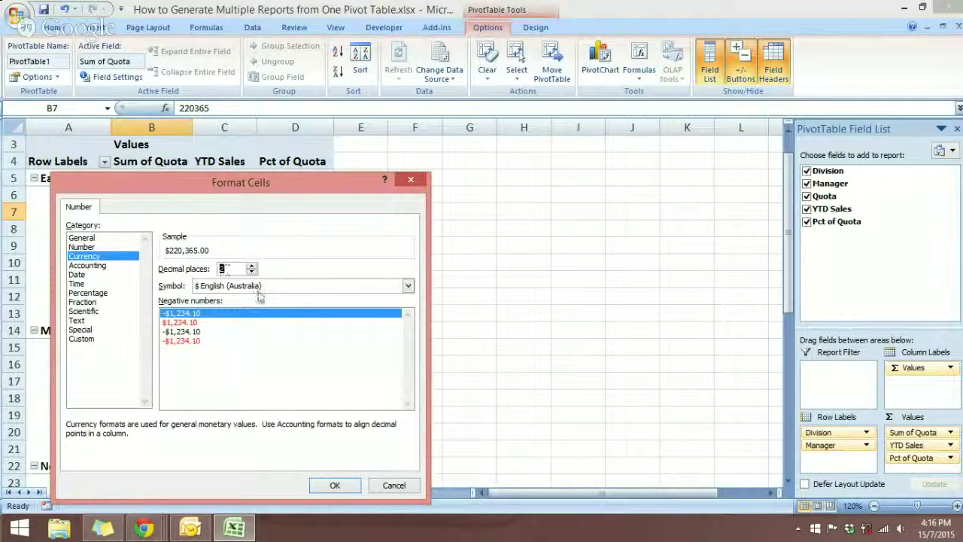
pyautogui.write('0')
pyautogui.click(336, 485)
# Set the Sum of Quota value field's custom name to "Quota" followed by a trailing space and apply the settings.
pyautogui.click(210, 275)
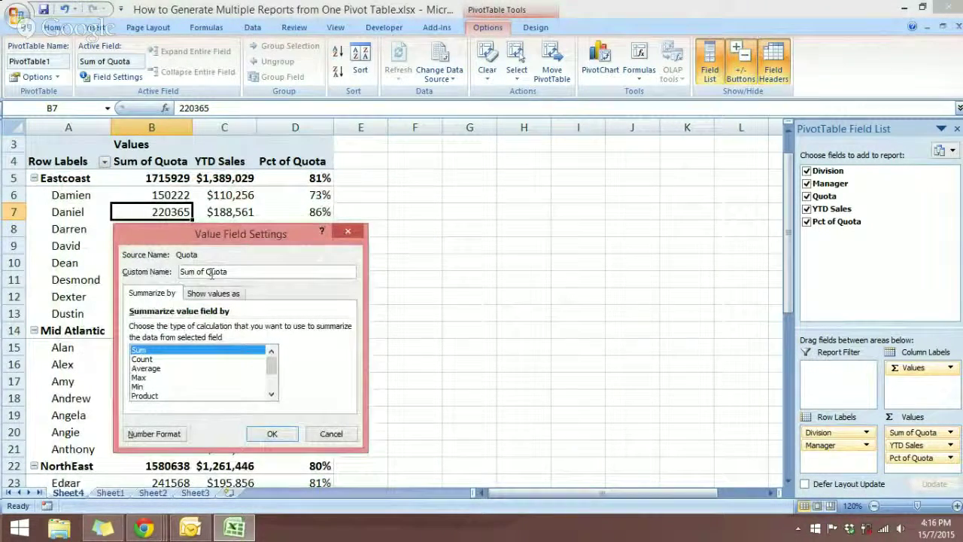
pyautogui.moveTo(205, 273); pyautogui.dragTo(154, 271)
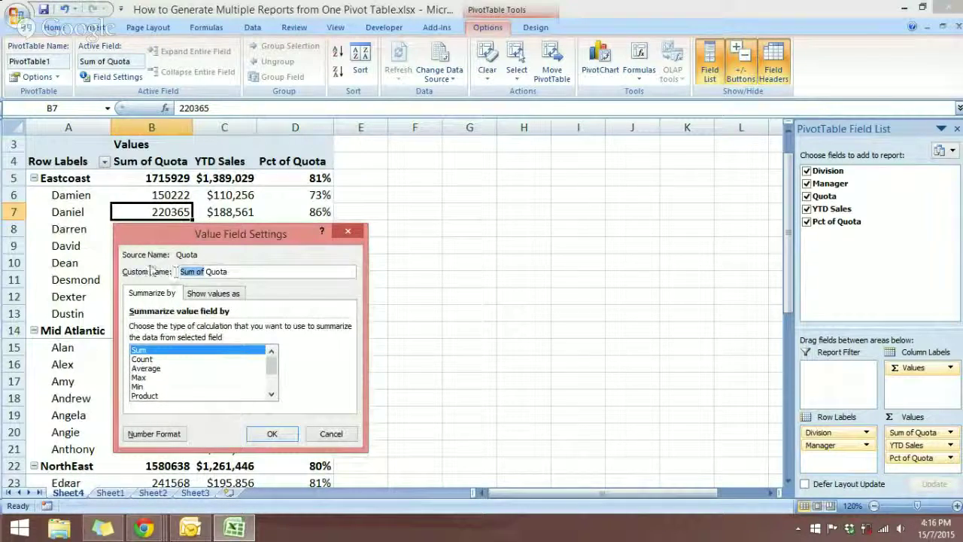
pyautogui.press('BackSpace')
pyautogui.click(204, 271)
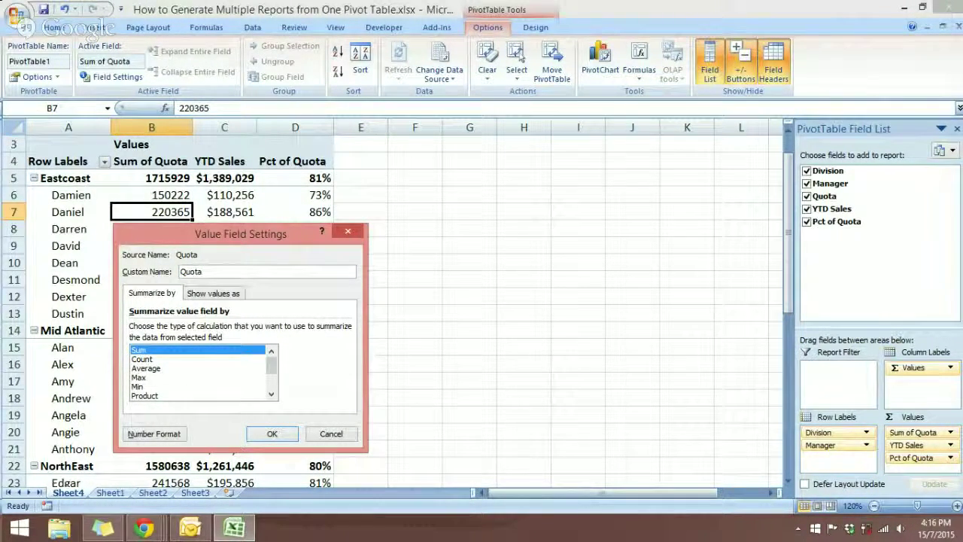
pyautogui.click(272, 434)
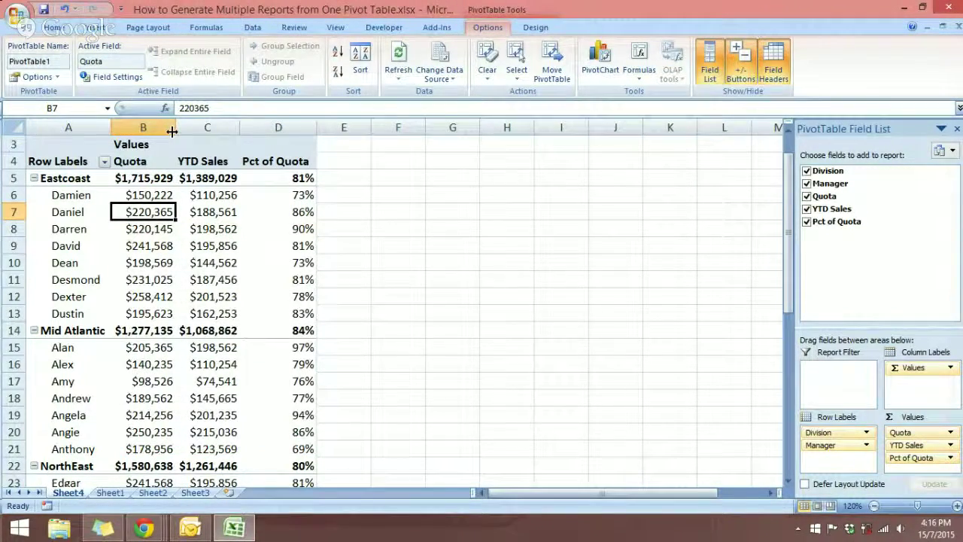
# Widen the pivot table's Quota and YTD Sales columns.
pyautogui.moveTo(173, 132); pyautogui.dragTo(212, 132)
pyautogui.moveTo(274, 131); pyautogui.dragTo(295, 132)
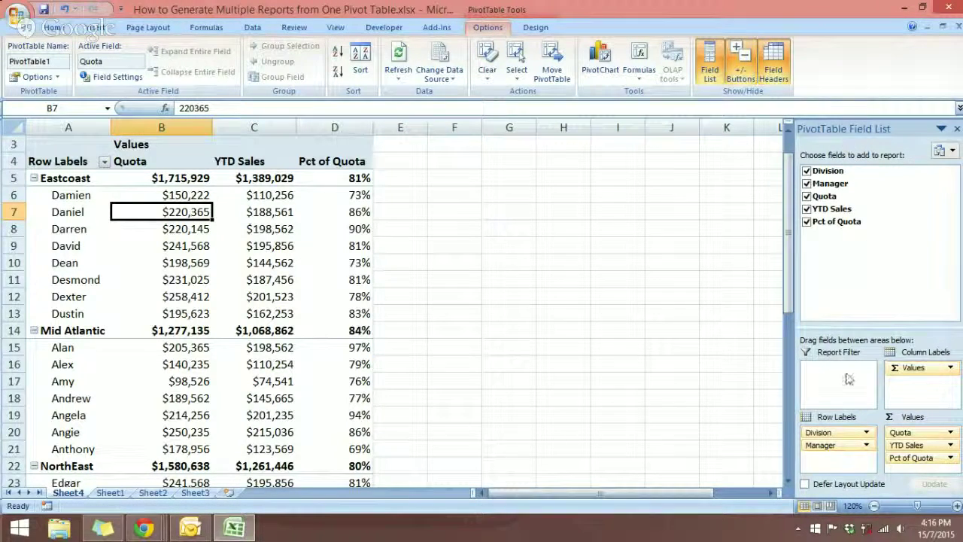
# Move the Division field from the pivot table's row labels to the report filter and review the resulting manager list.
pyautogui.moveTo(824, 433); pyautogui.dragTo(832, 385)
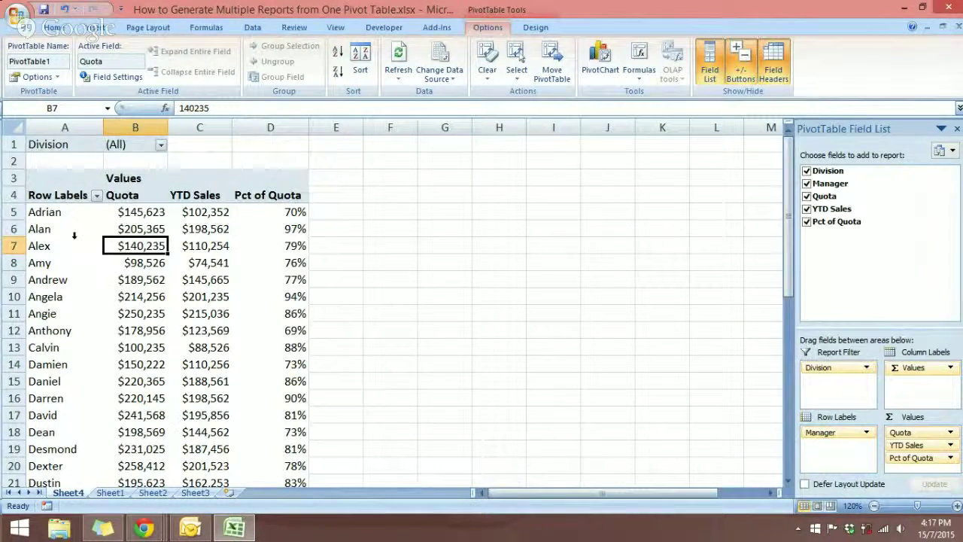
pyautogui.scroll(-8, 74, 236)
pyautogui.scroll(7, 86, 267)
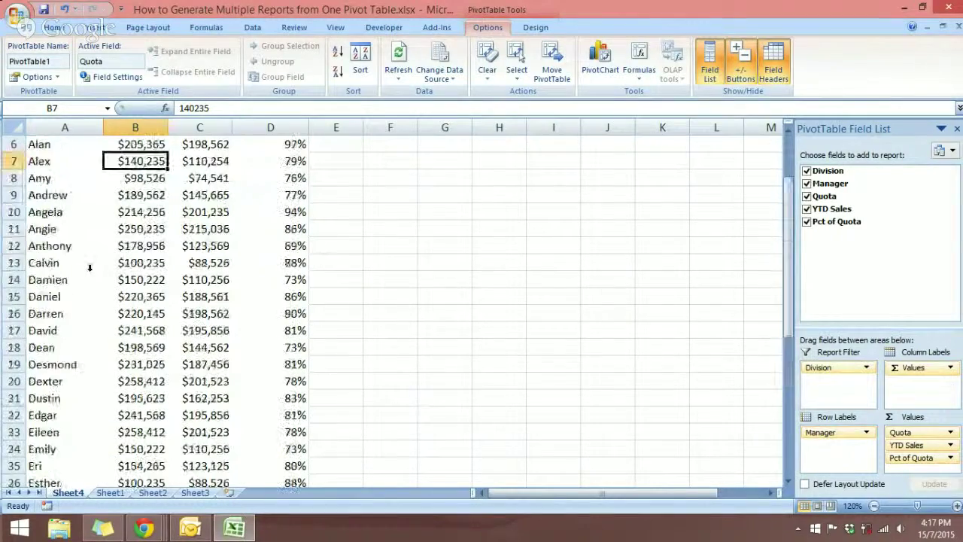
pyautogui.scroll(2, 90, 267)
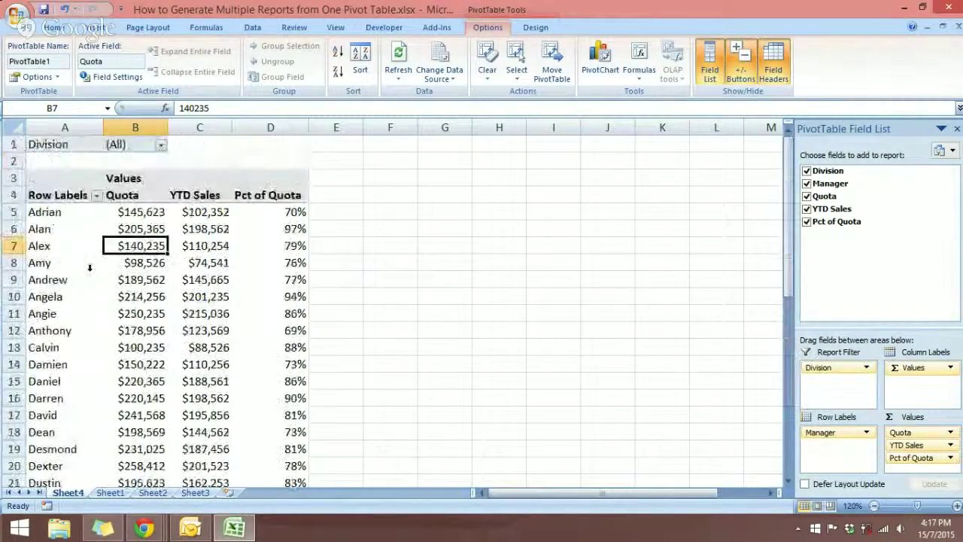
# Filter the pivot table's Division report filter to Eastcoast.
pyautogui.click(161, 144)
pyautogui.click(63, 174)
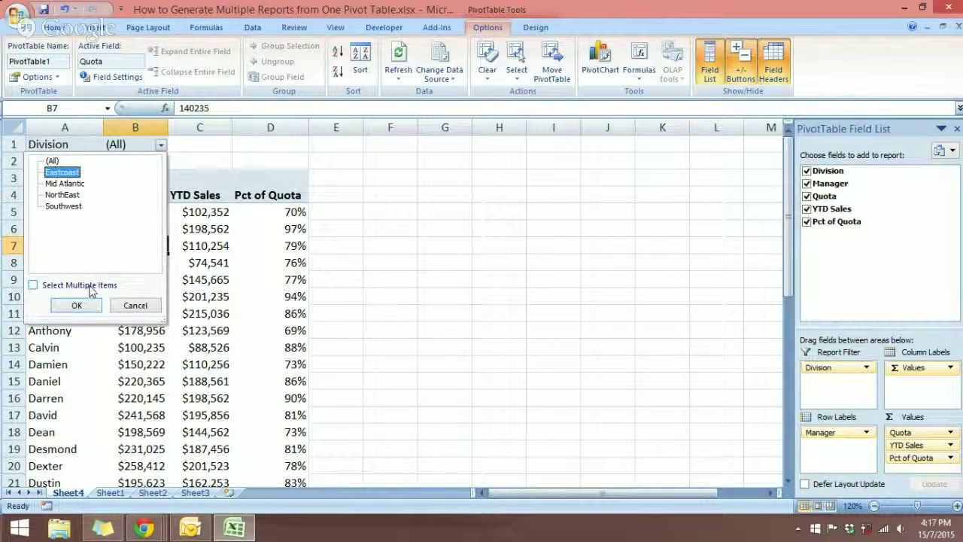
pyautogui.click(77, 305)
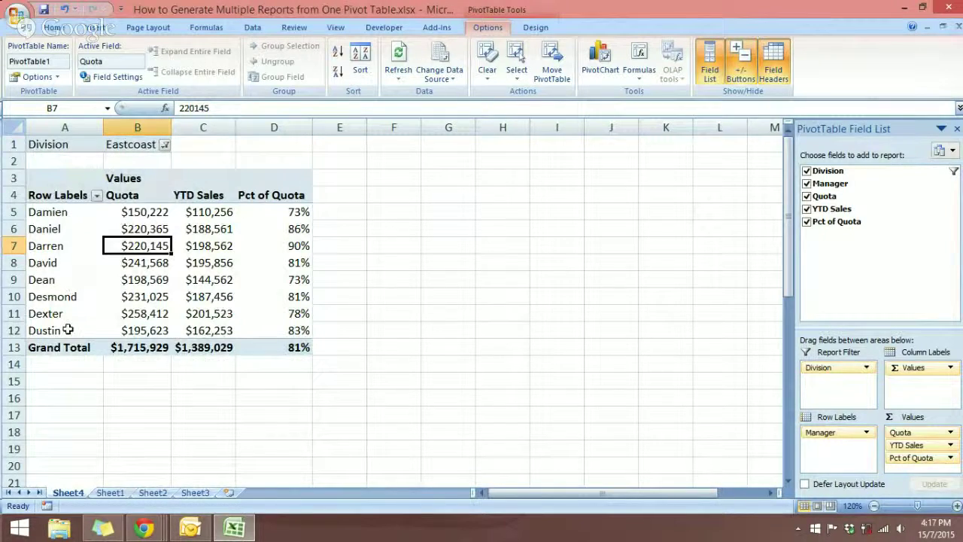
# Change the pivot table's Division report filter to Mid Atlantic.
pyautogui.click(164, 144)
pyautogui.click(74, 184)
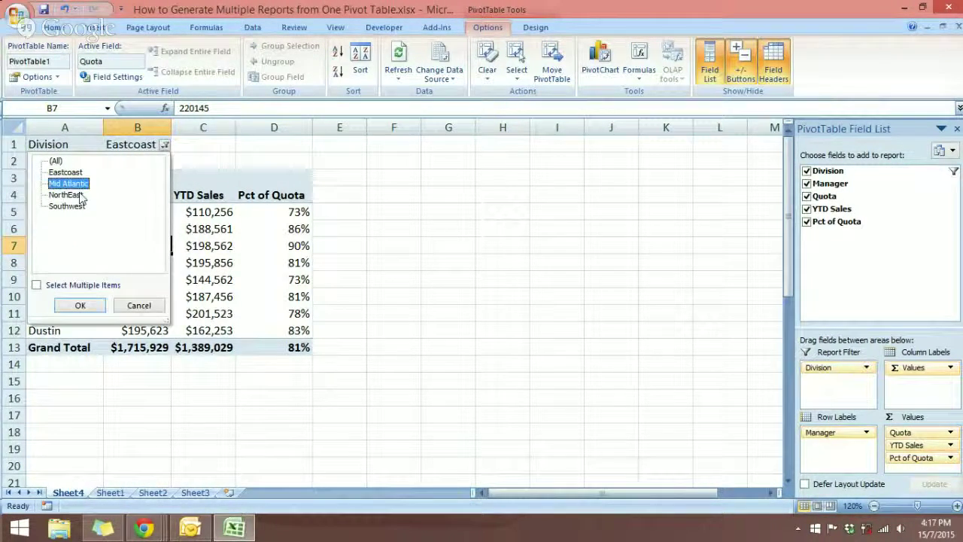
pyautogui.click(80, 305)
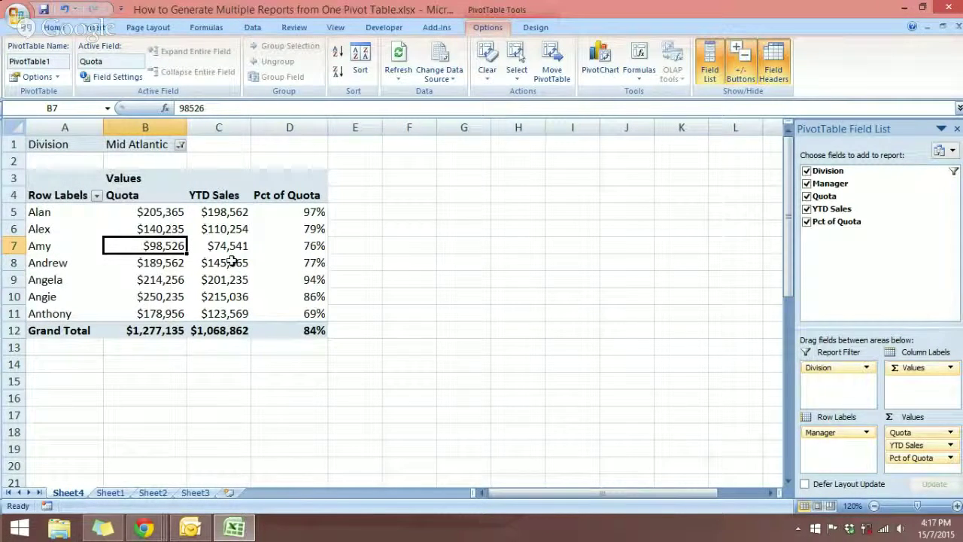
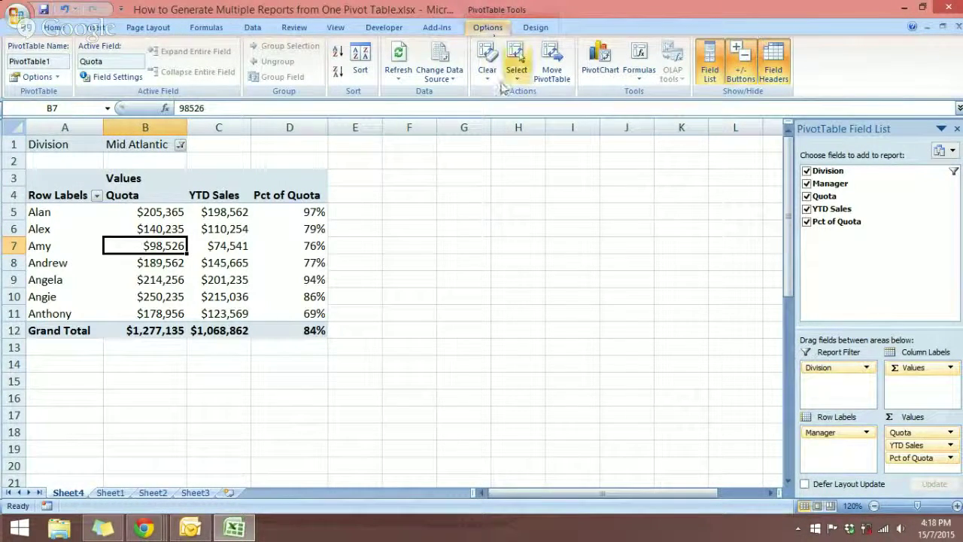
# Generate separate report filter pages for the Division field from the pivot table.
pyautogui.click(57, 77)
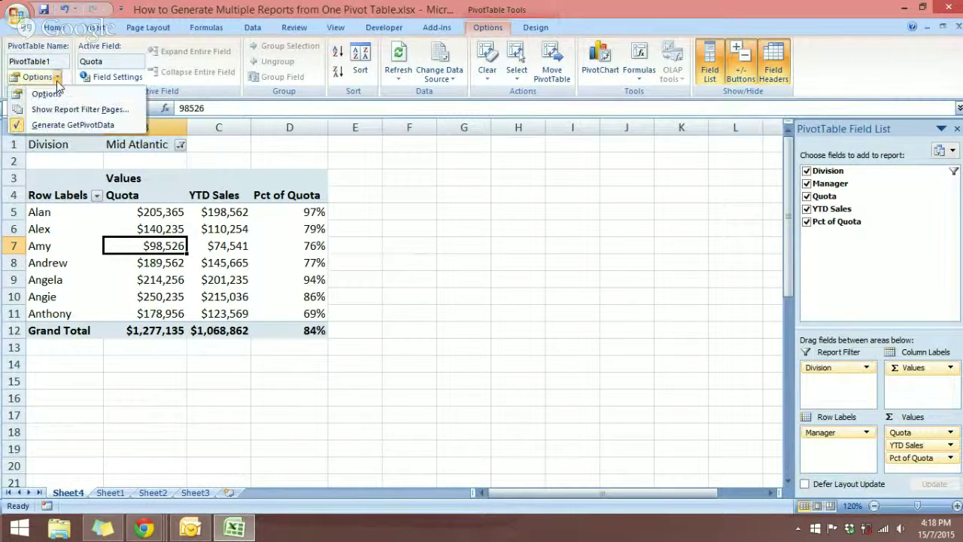
pyautogui.click(87, 112)
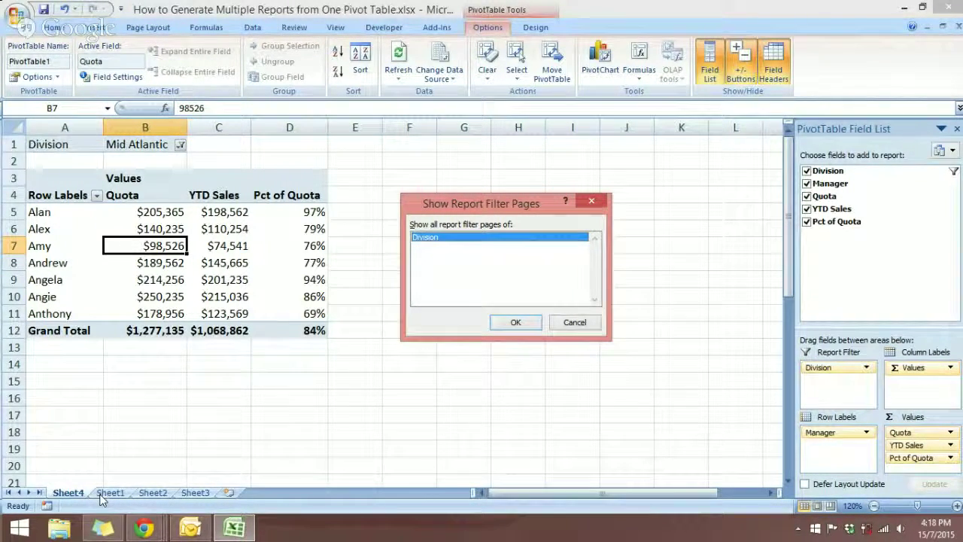
pyautogui.click(516, 322)
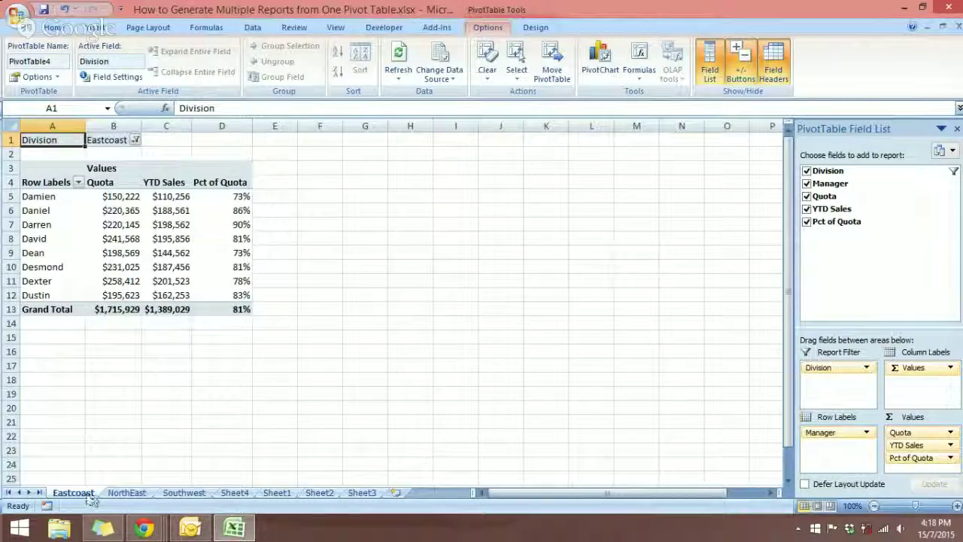
# Examine the generated NorthEast and Southwest division report sheets.
pyautogui.click(124, 494)
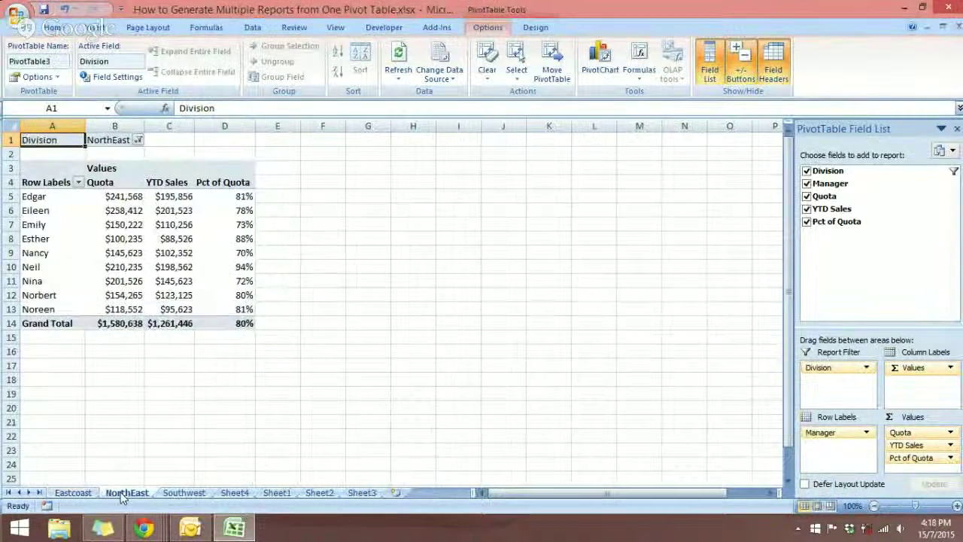
pyautogui.click(188, 495)
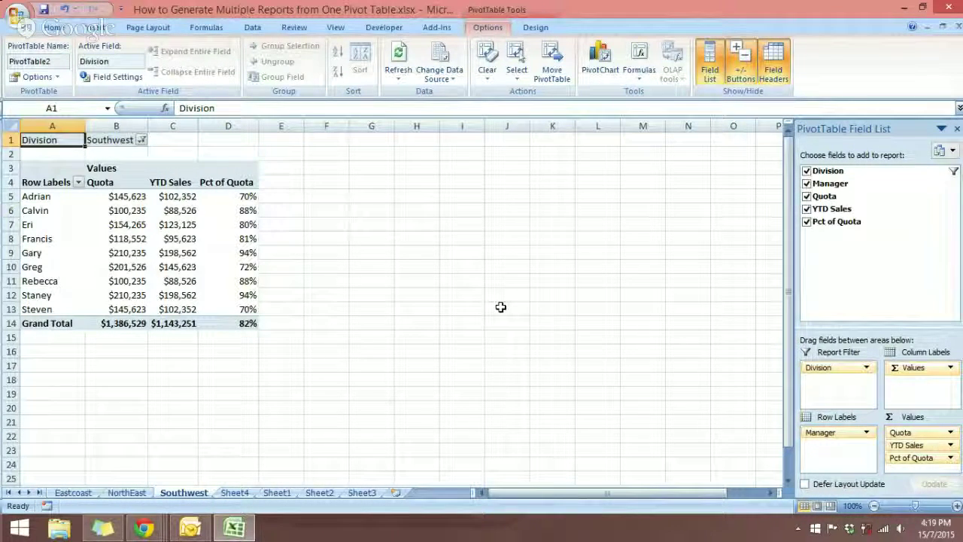
pyautogui.moveTo(147, 527)
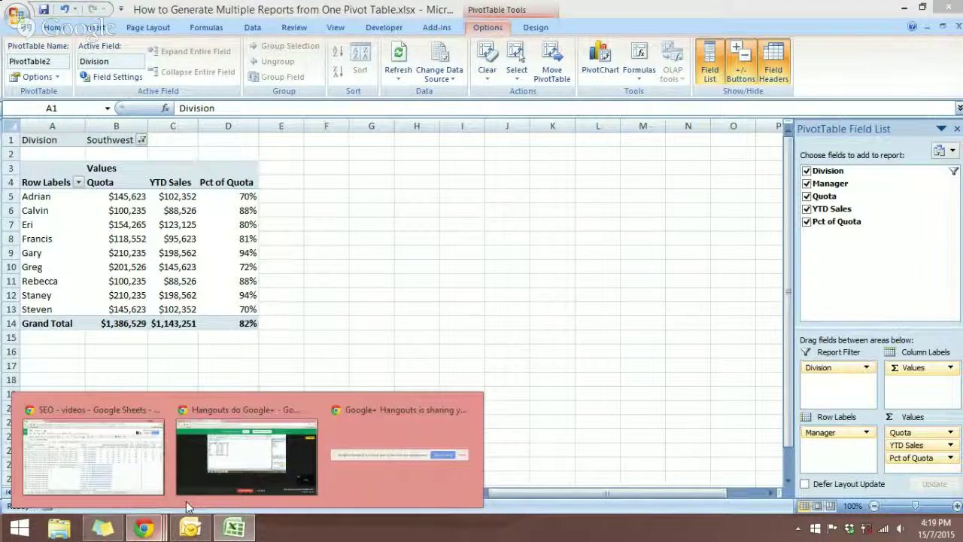